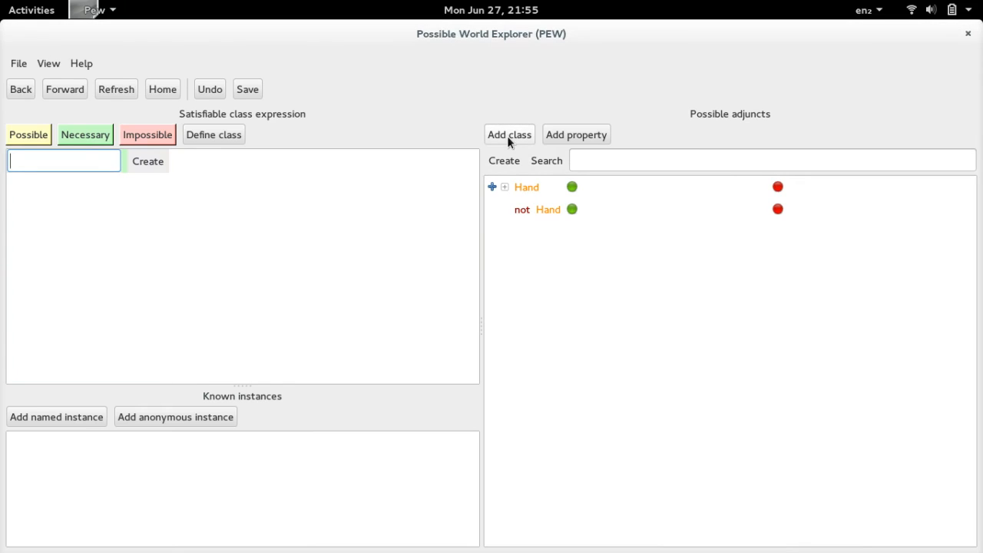
# - Add two possible classes named Palm and Finger
pyautogui.click(507, 136)
pyautogui.write('Palm')
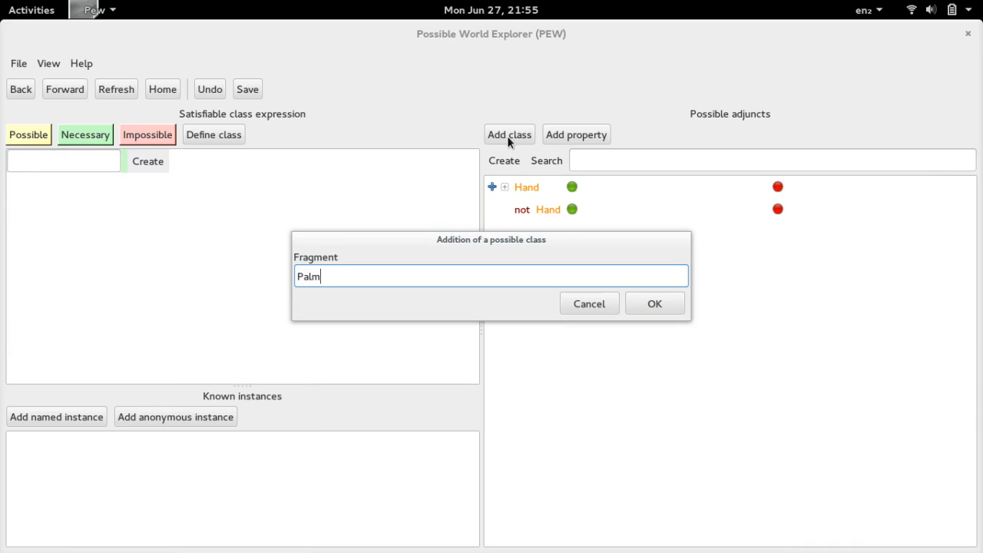
pyautogui.press('Return')
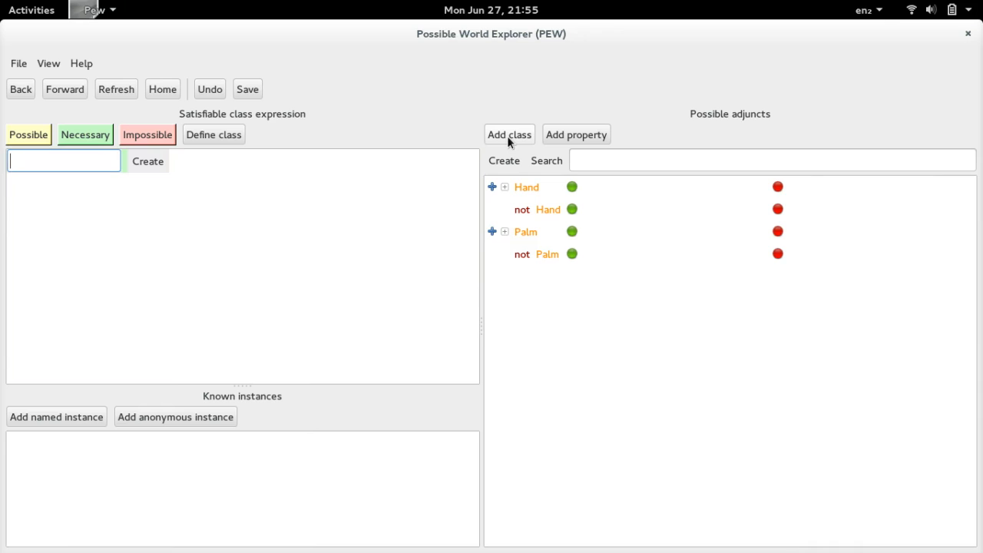
pyautogui.click(507, 135)
pyautogui.write('Finger')
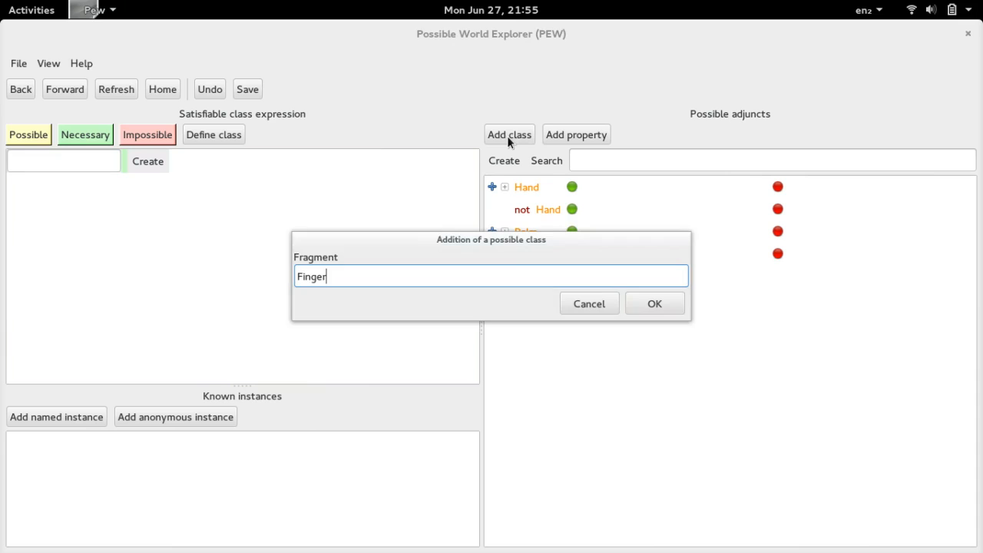
pyautogui.press('Return')
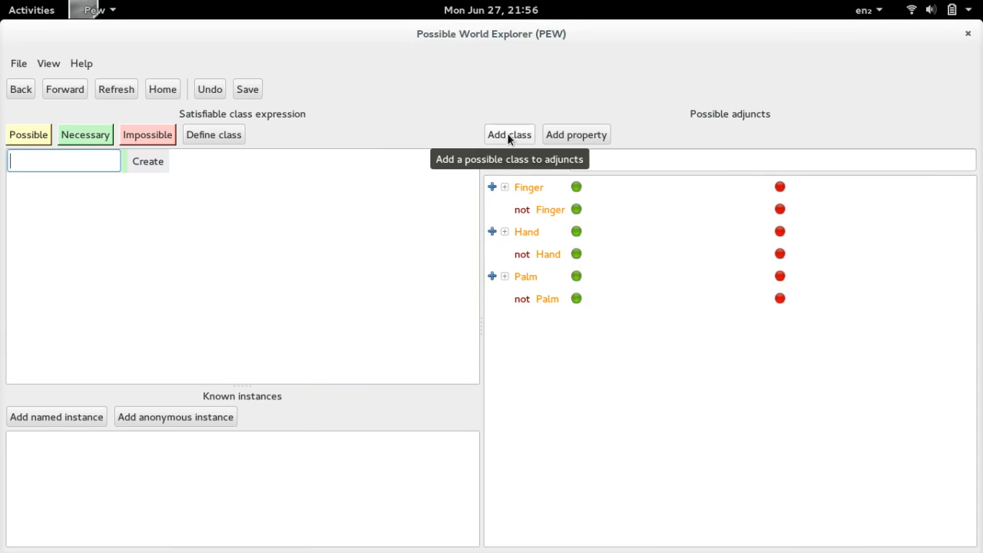
# - Add two more possible classes named Phalanx and Nail
pyautogui.click(507, 133)
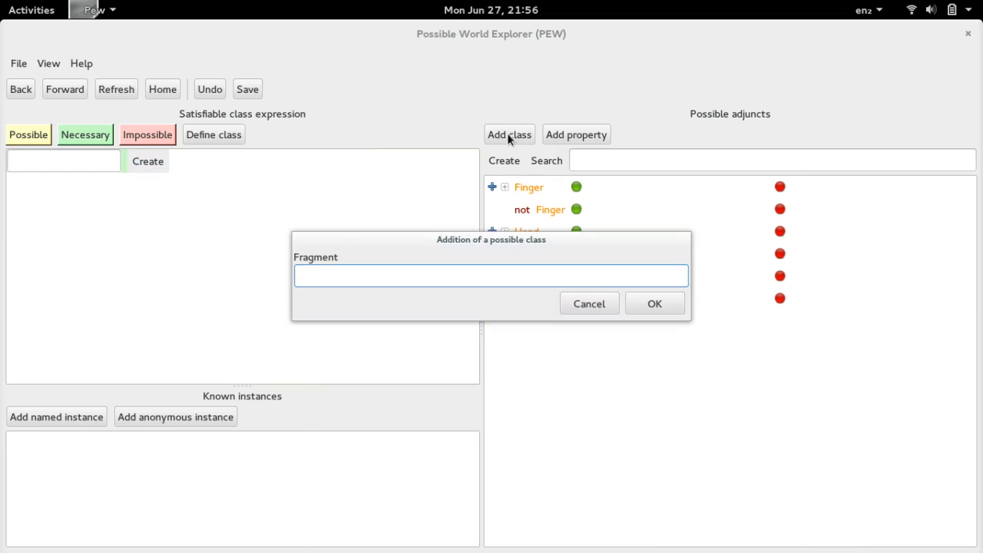
pyautogui.write('Phalanx')
pyautogui.press('Return')
pyautogui.click(507, 134)
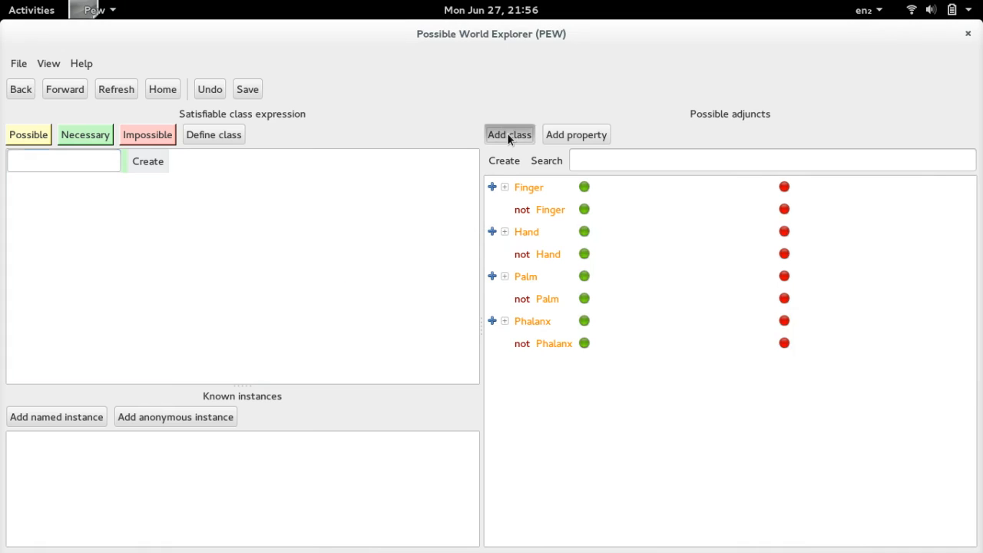
pyautogui.write('Nail')
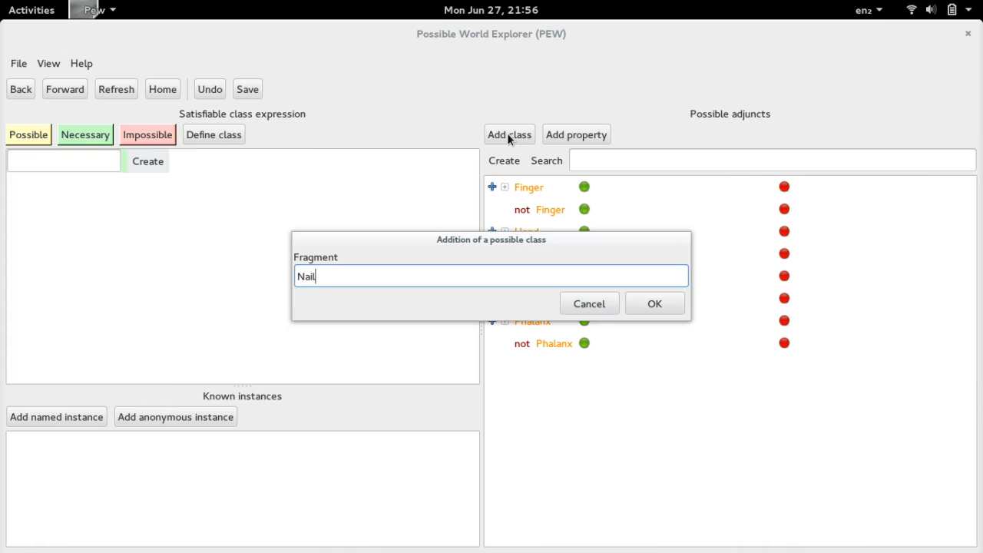
pyautogui.press('Return')
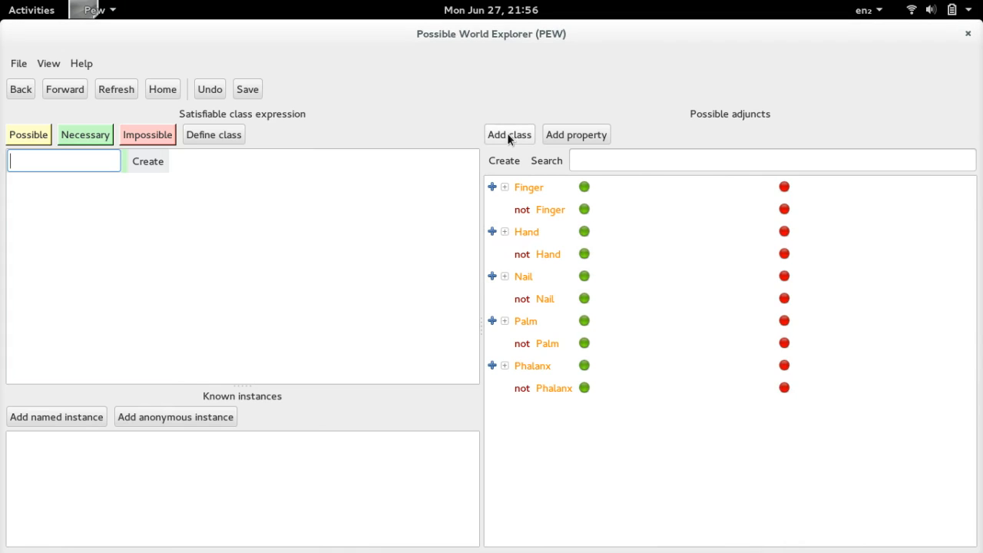
# - Declare the classes Finger, Hand, Nail, Palm and Phalanx all disjoint, and check the possible adjuncts of Finger
pyautogui.click(535, 189)
pyautogui.keyDown('ctrl'); pyautogui.click(541, 228); pyautogui.keyUp('ctrl')
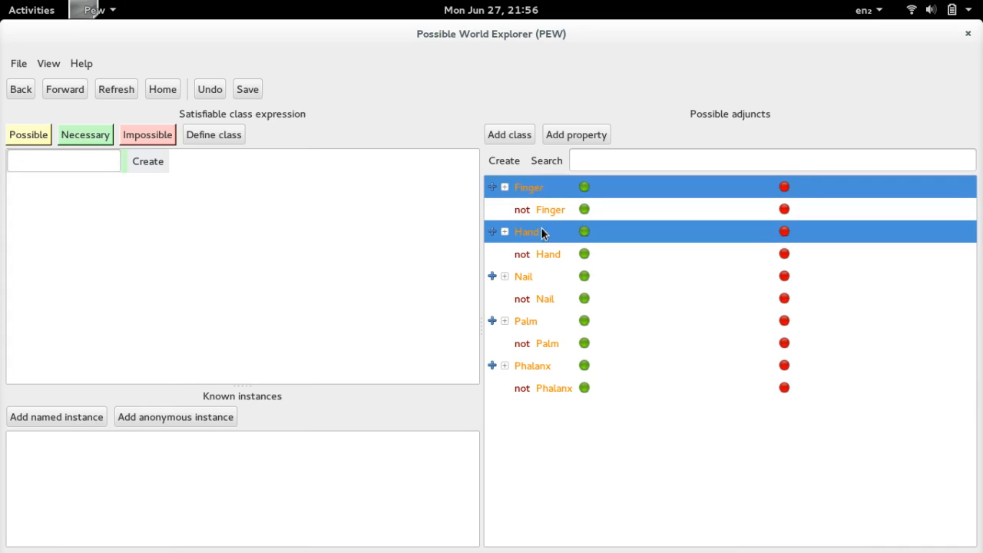
pyautogui.keyDown('ctrl'); pyautogui.click(540, 272); pyautogui.keyUp('ctrl')
pyautogui.keyDown('ctrl'); pyautogui.click(543, 321); pyautogui.keyUp('ctrl')
pyautogui.keyDown('ctrl'); pyautogui.click(546, 366); pyautogui.keyUp('ctrl')
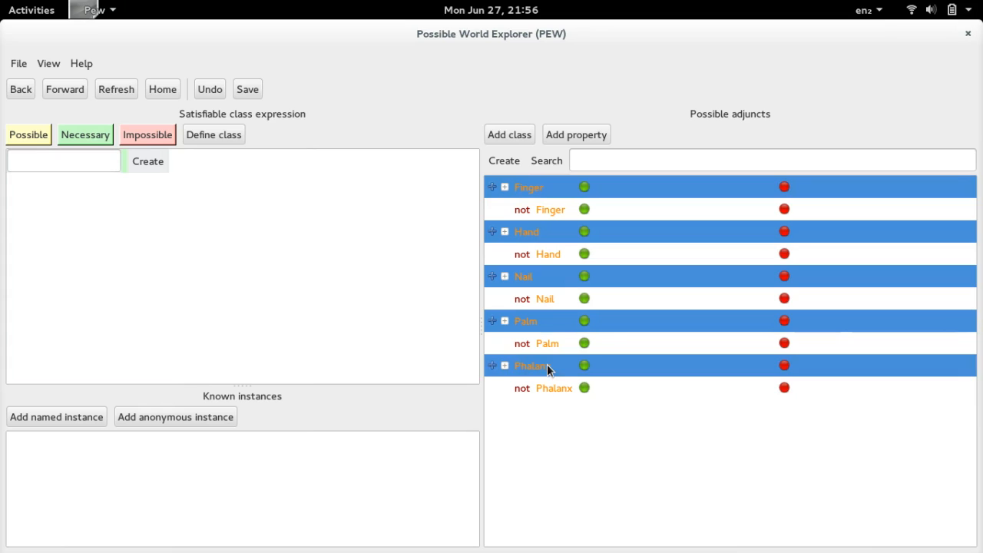
pyautogui.rightClick(546, 367)
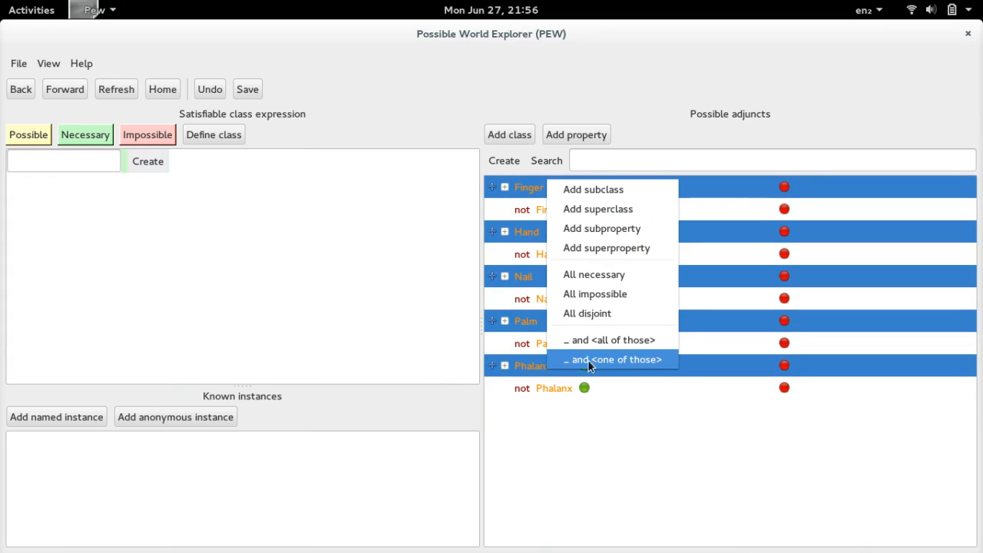
pyautogui.click(631, 315)
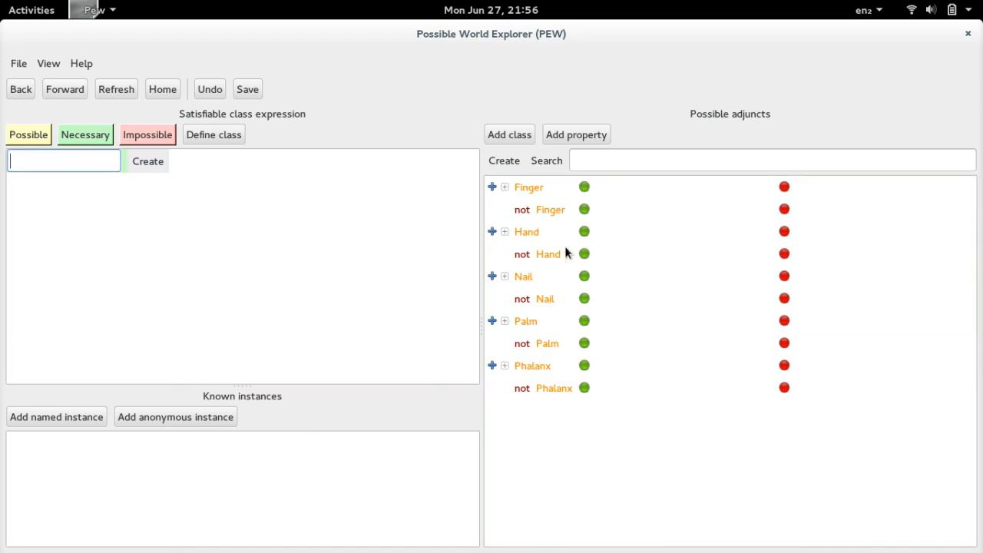
pyautogui.click(539, 190)
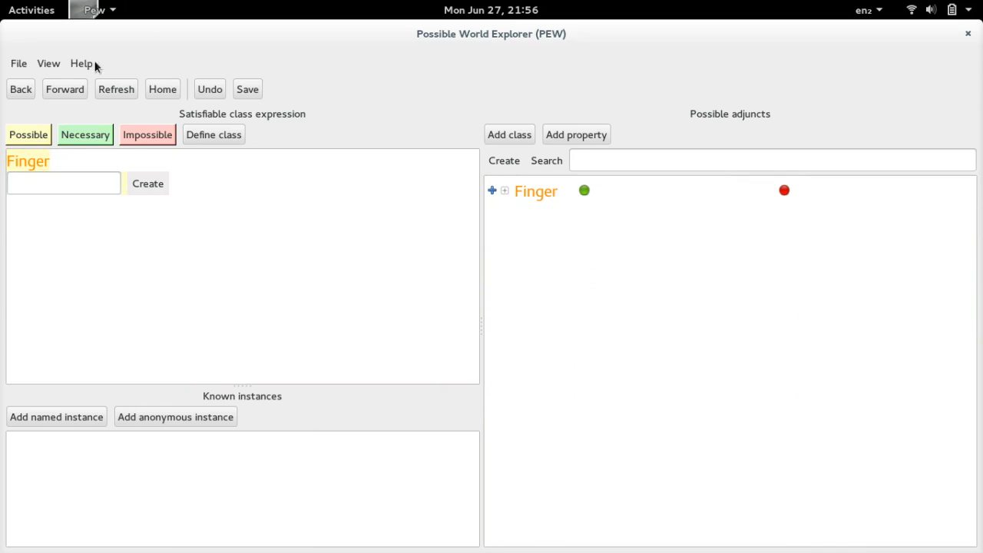
pyautogui.click(25, 89)
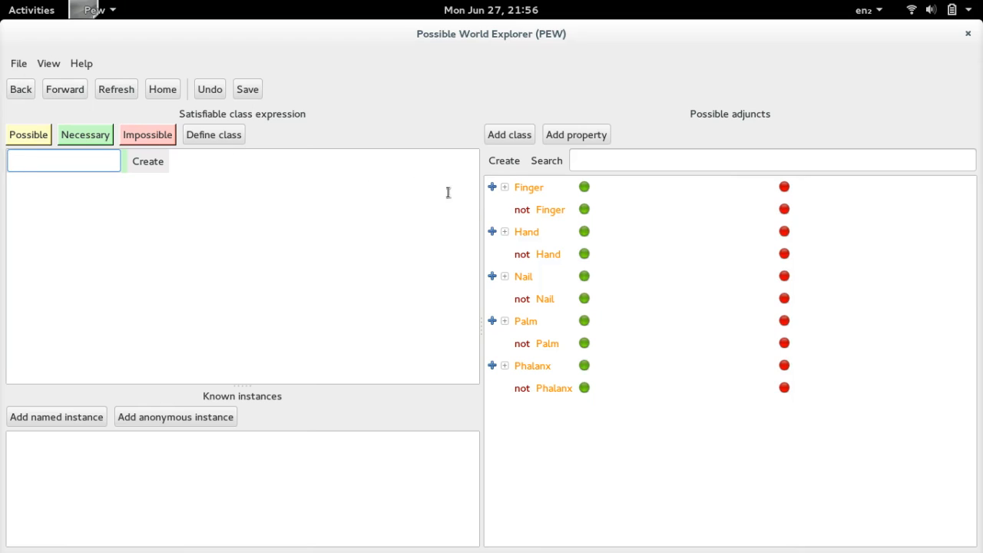
# - Add Thumb and IndexFinger as subclasses of Finger
pyautogui.click(506, 188)
pyautogui.click(493, 188)
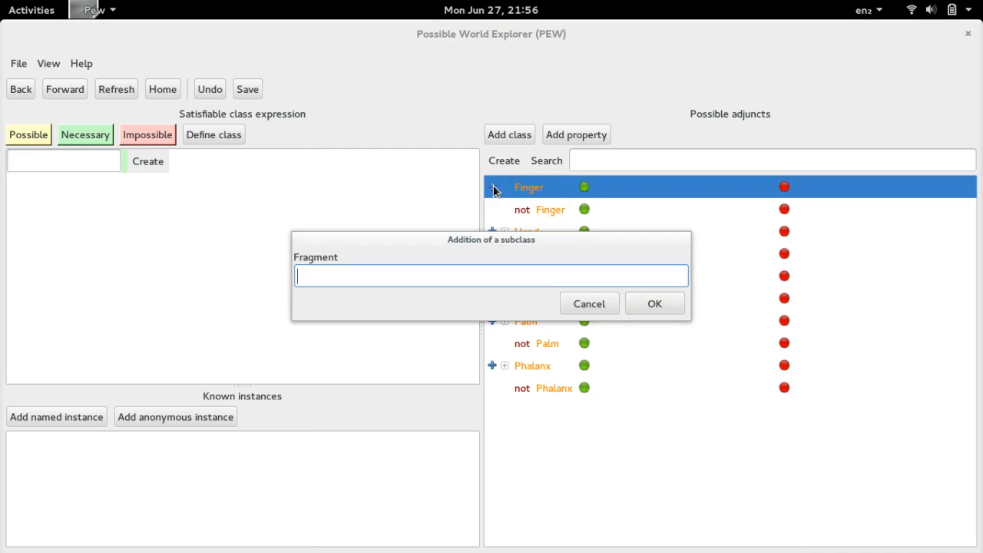
pyautogui.write('Thumb')
pyautogui.press('Return')
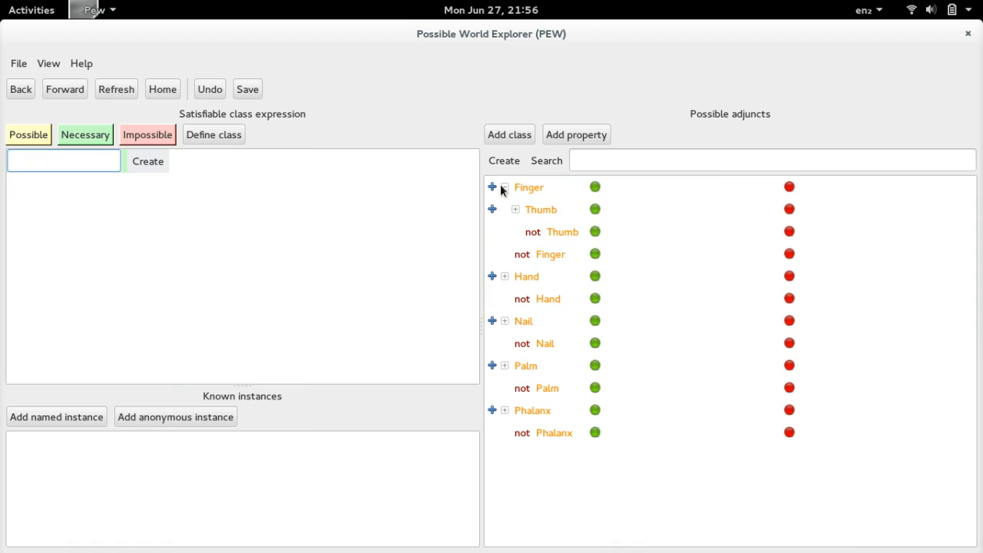
pyautogui.click(493, 188)
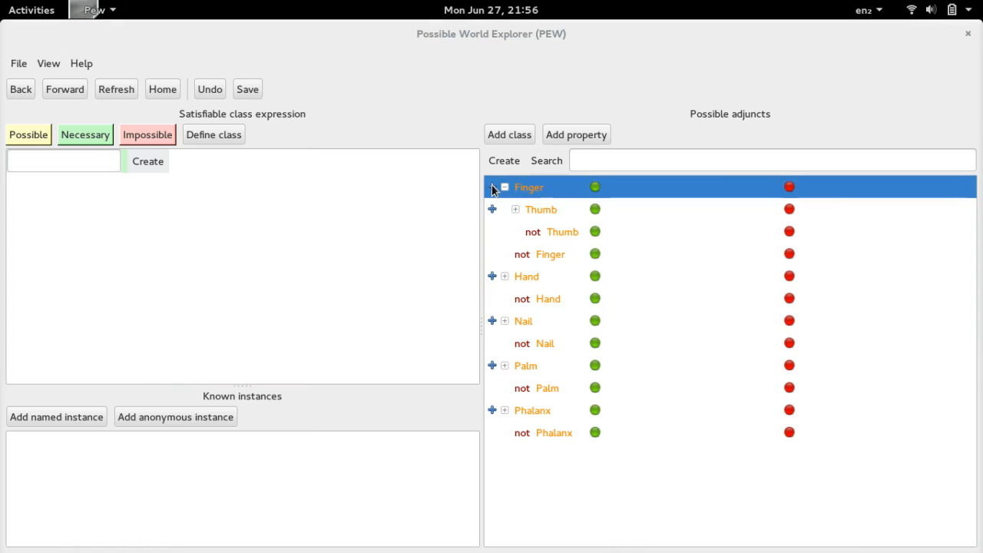
pyautogui.write('Index')
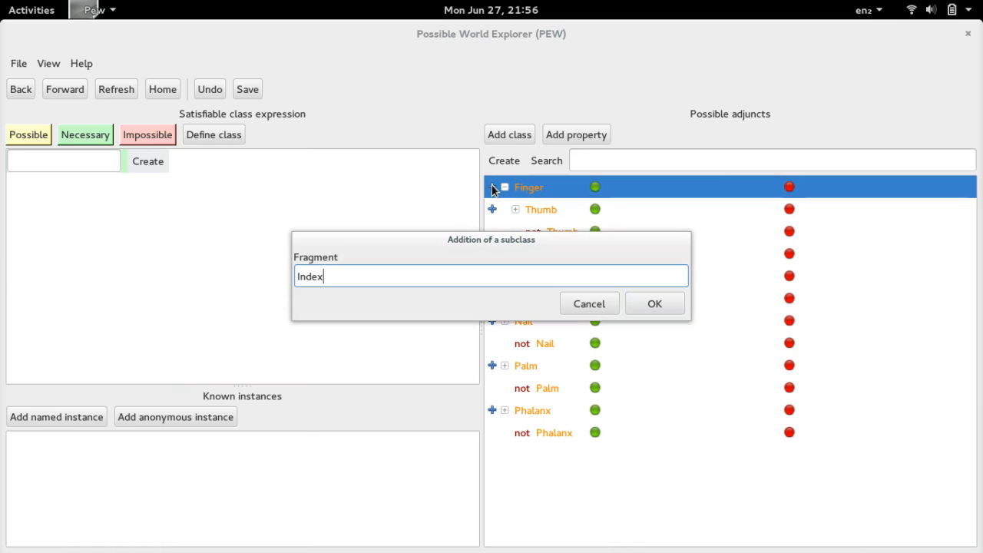
pyautogui.write('Finger')
pyautogui.press('Return')
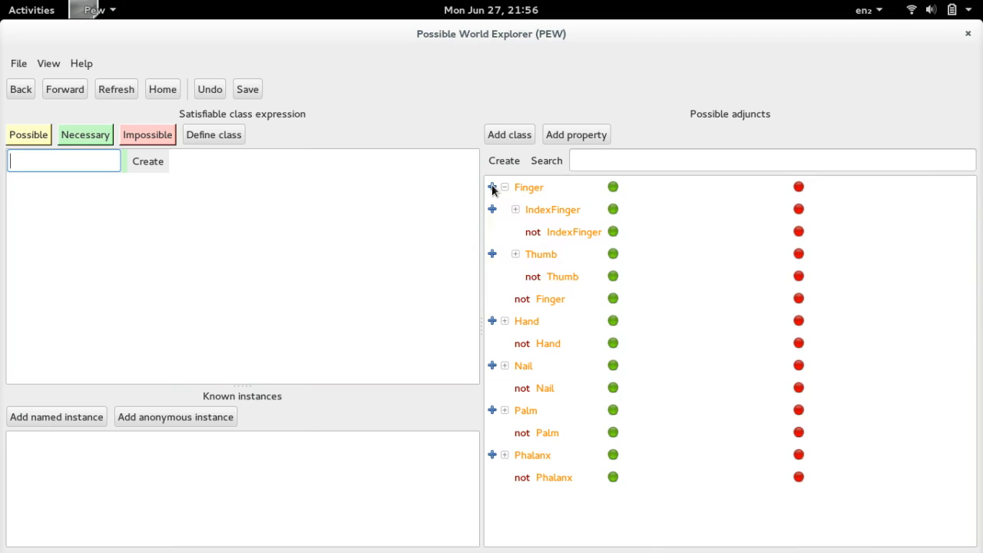
# - Add MiddleFinger and RingFinger as subclasses of Finger
pyautogui.click(493, 188)
pyautogui.write('M')
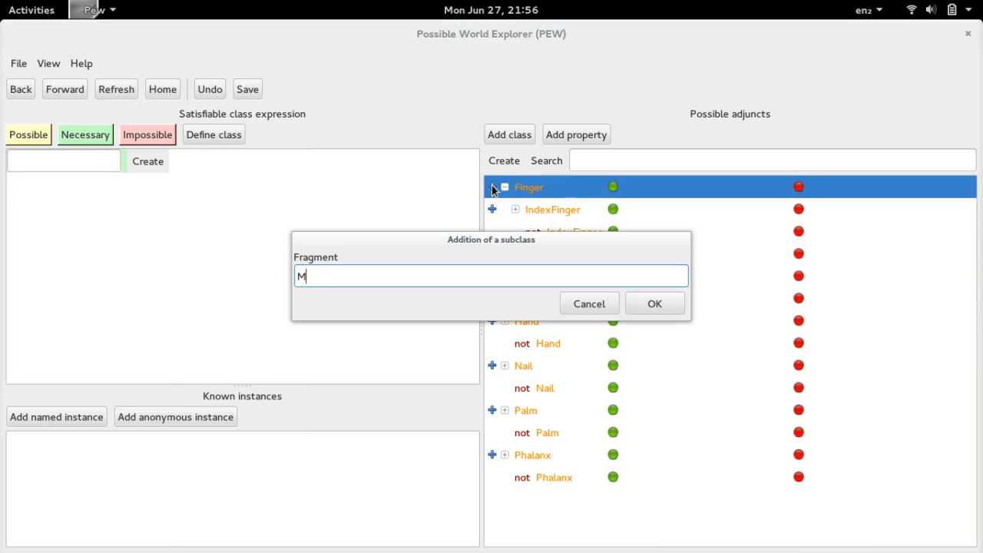
pyautogui.write('iddleFinger')
pyautogui.press('Return')
pyautogui.click(493, 188)
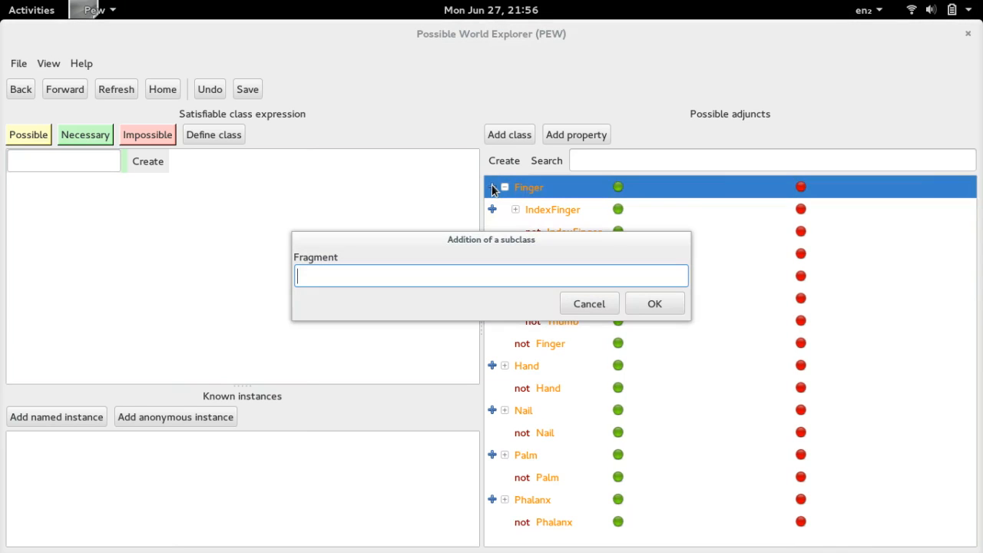
pyautogui.write('RingFinger')
pyautogui.press('Return')
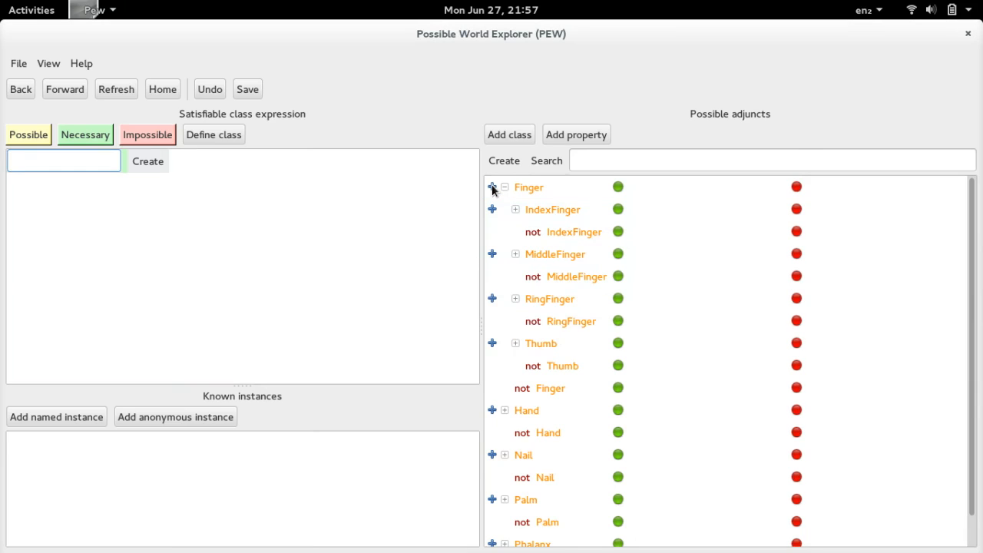
# - Add LittleFinger as a subclass of Finger
pyautogui.click(493, 189)
pyautogui.write('Lit')
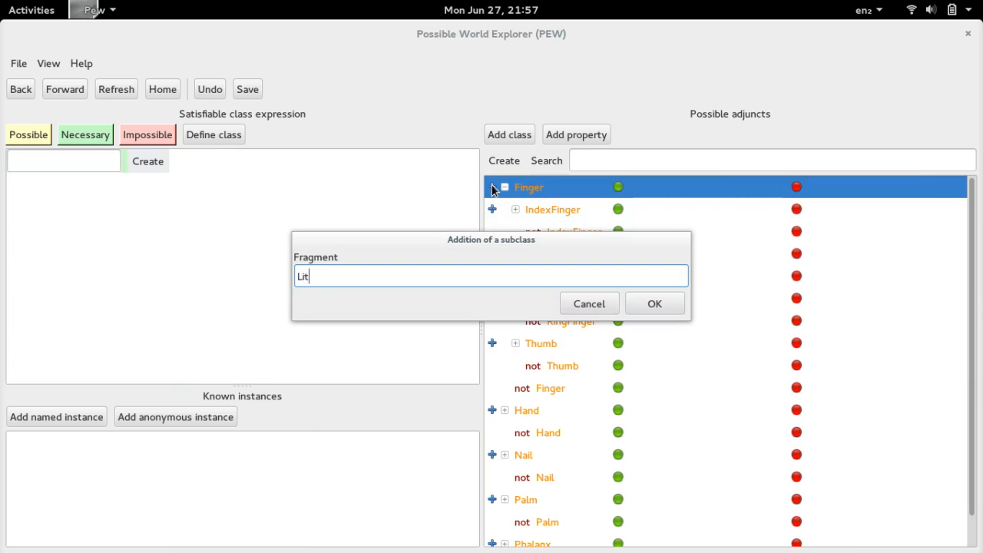
pyautogui.write('tleFinger')
pyautogui.press('Return')
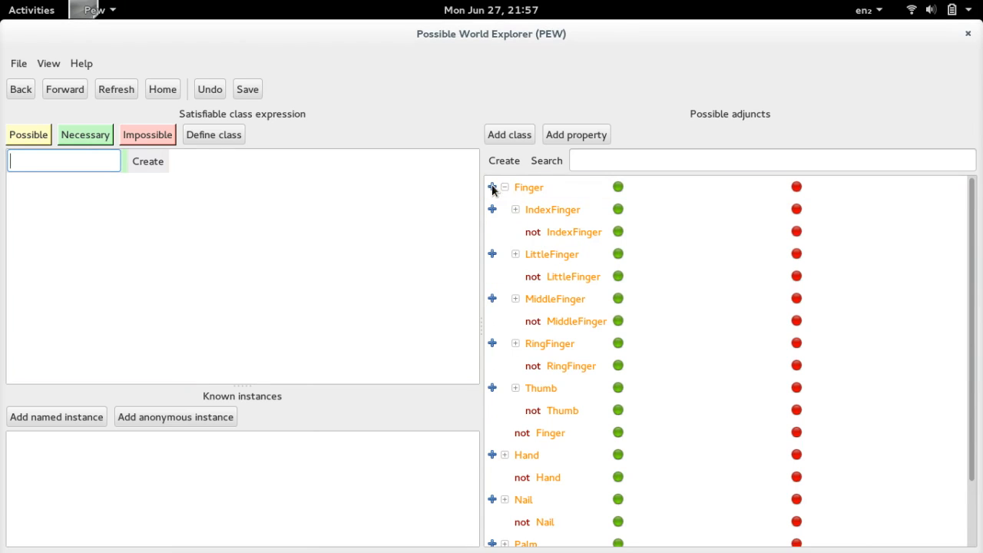
# - Declare the Finger subclasses IndexFinger, LittleFinger, MiddleFinger, RingFinger and Thumb all disjoint
pyautogui.click(558, 207)
pyautogui.keyDown('ctrl'); pyautogui.click(567, 255); pyautogui.keyUp('ctrl')
pyautogui.keyDown('ctrl'); pyautogui.click(569, 300); pyautogui.keyUp('ctrl')
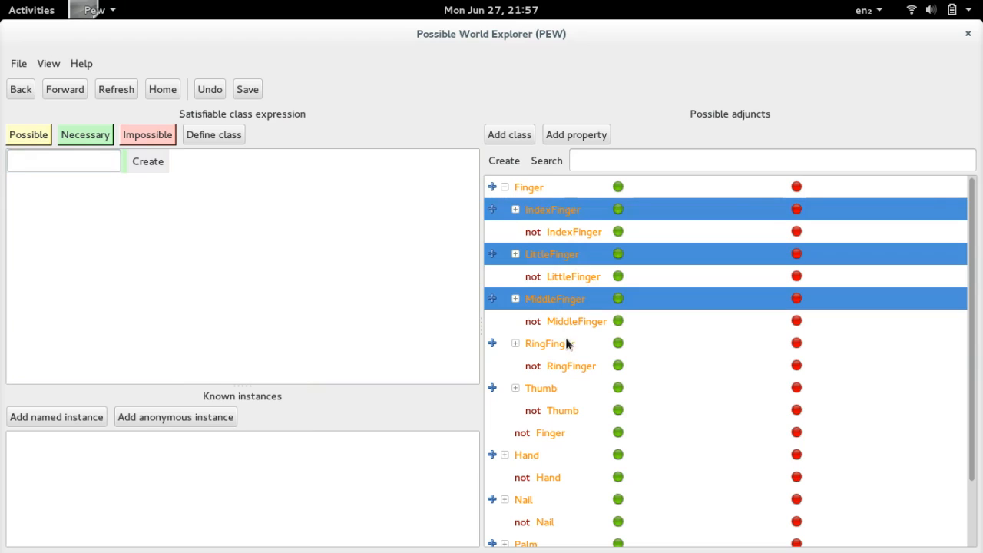
pyautogui.keyDown('ctrl'); pyautogui.click(565, 343); pyautogui.keyUp('ctrl')
pyautogui.keyDown('ctrl'); pyautogui.click(547, 389); pyautogui.keyUp('ctrl')
pyautogui.rightClick(547, 389)
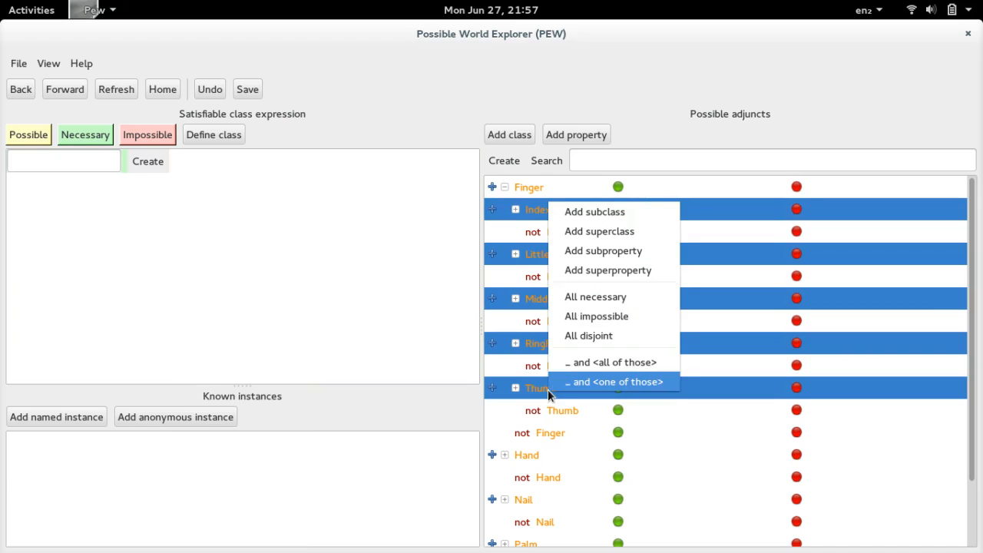
pyautogui.click(633, 339)
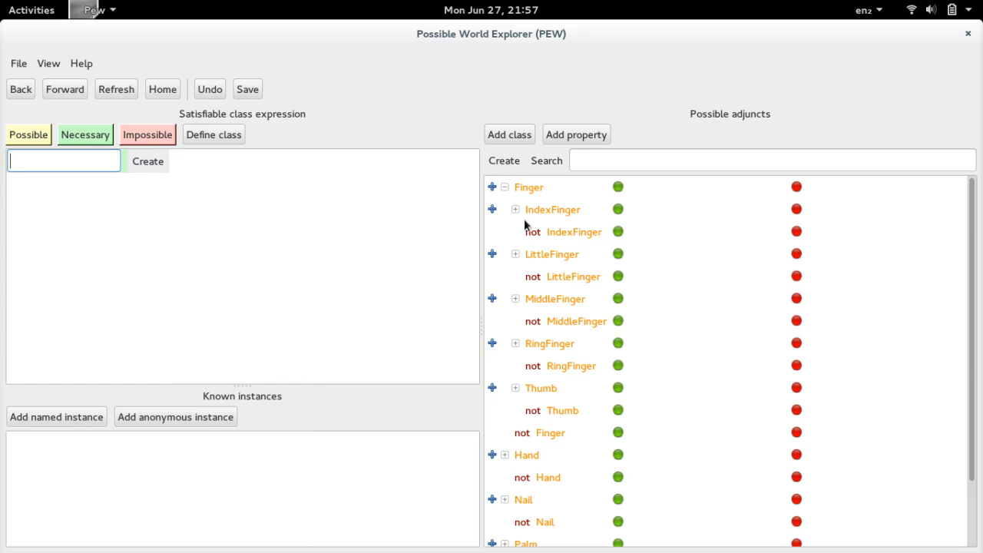
# - Collapse the Finger branch and add ProximalPhalanx as a subclass of Phalanx
pyautogui.click(505, 187)
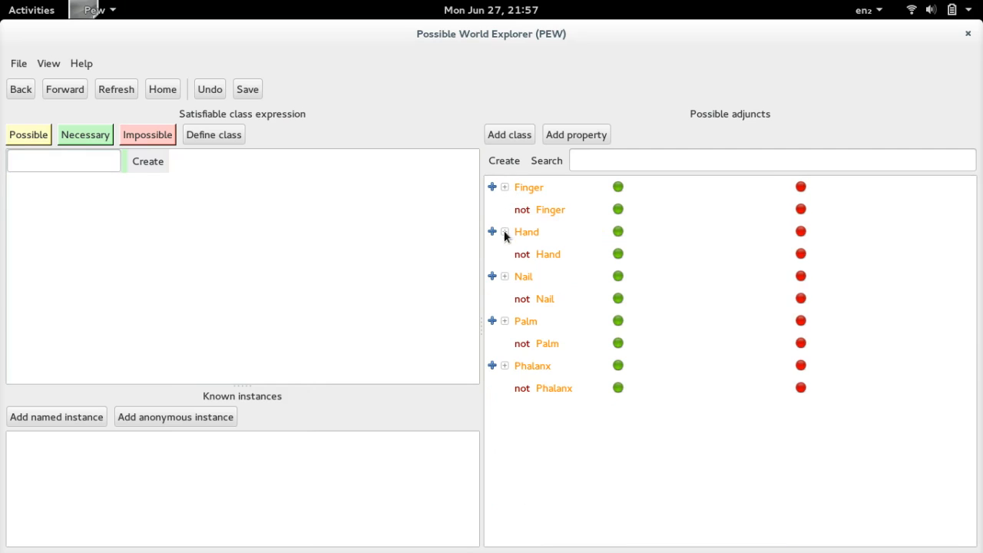
pyautogui.click(505, 277)
pyautogui.click(493, 367)
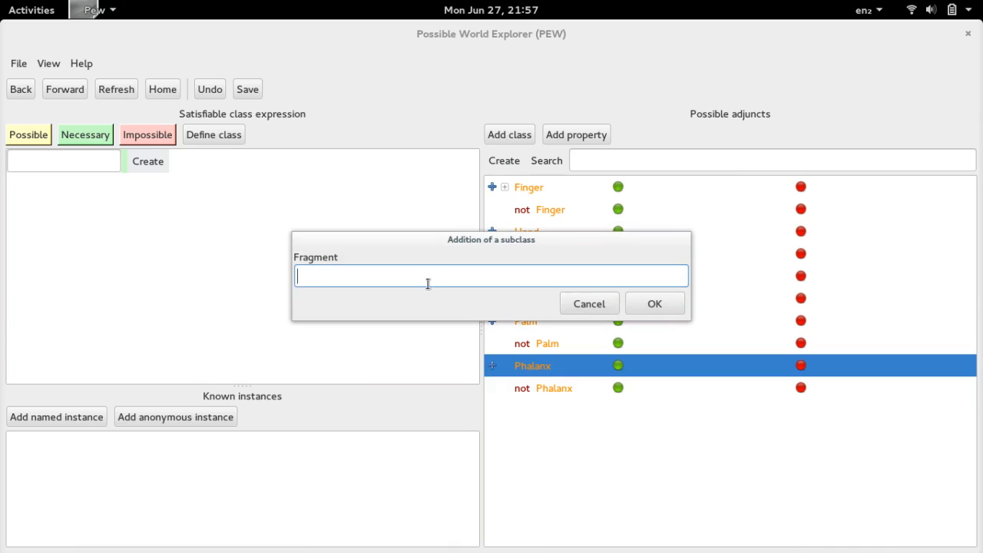
pyautogui.write('ProximalPhalanx')
pyautogui.press('Return')
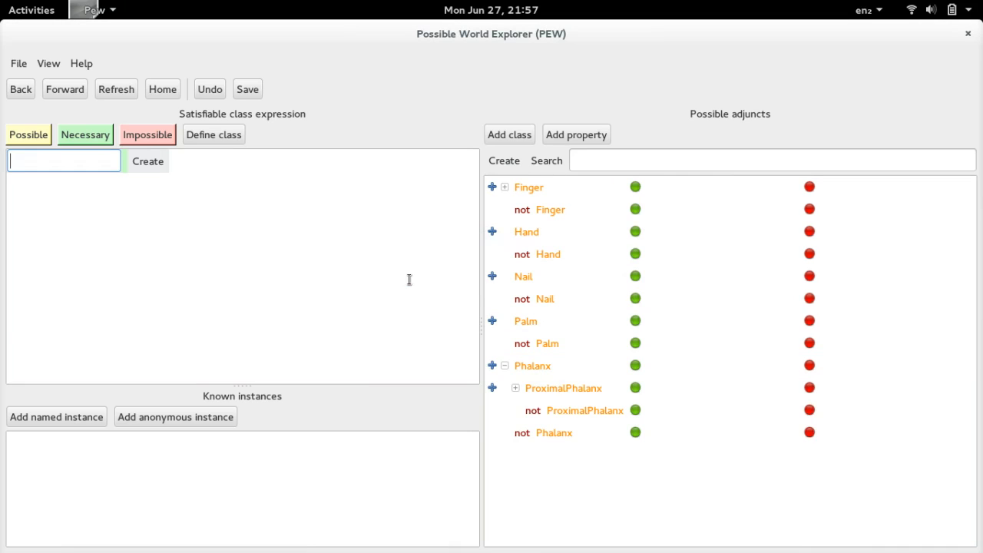
# - Add MiddlePhalanx and DistalPhalanx as subclasses of Phalanx
pyautogui.click(491, 368)
pyautogui.click(491, 367)
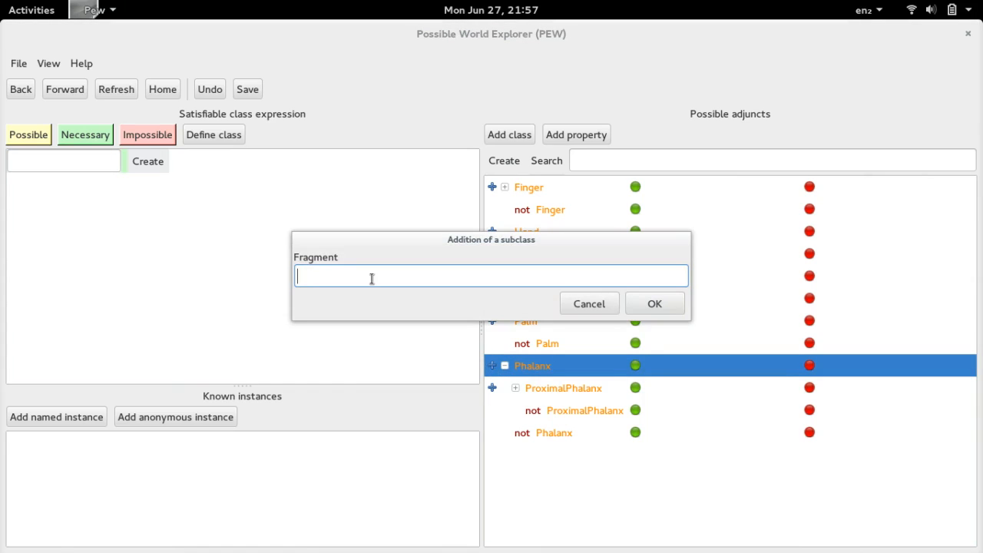
pyautogui.write('MiddlePhalanx')
pyautogui.press('Return')
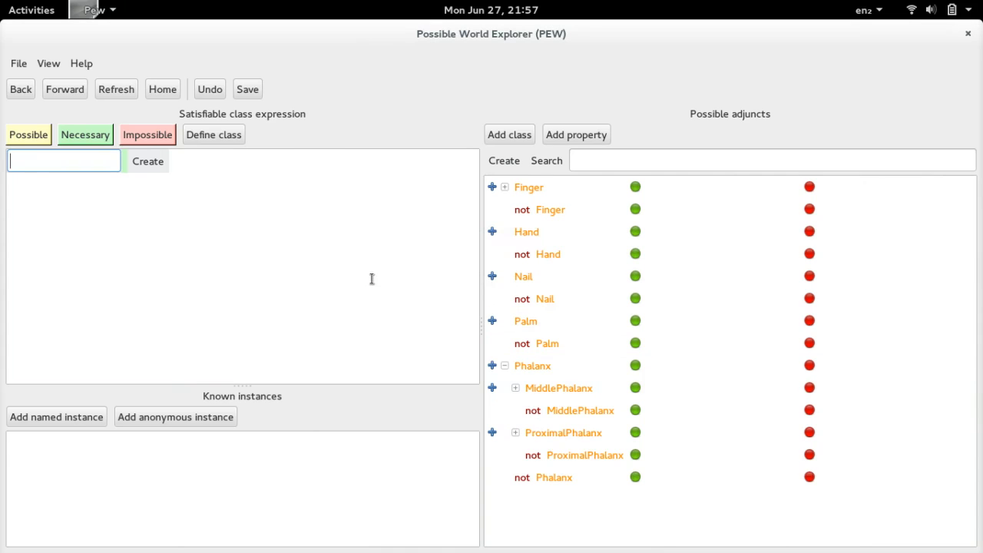
pyautogui.click(492, 366)
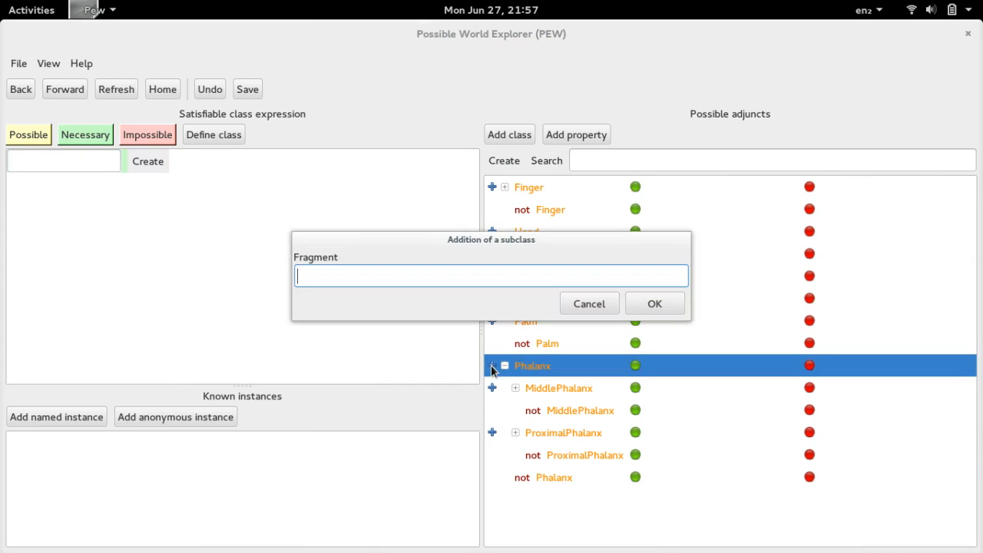
pyautogui.write('DistalPhalanx')
pyautogui.press('Return')
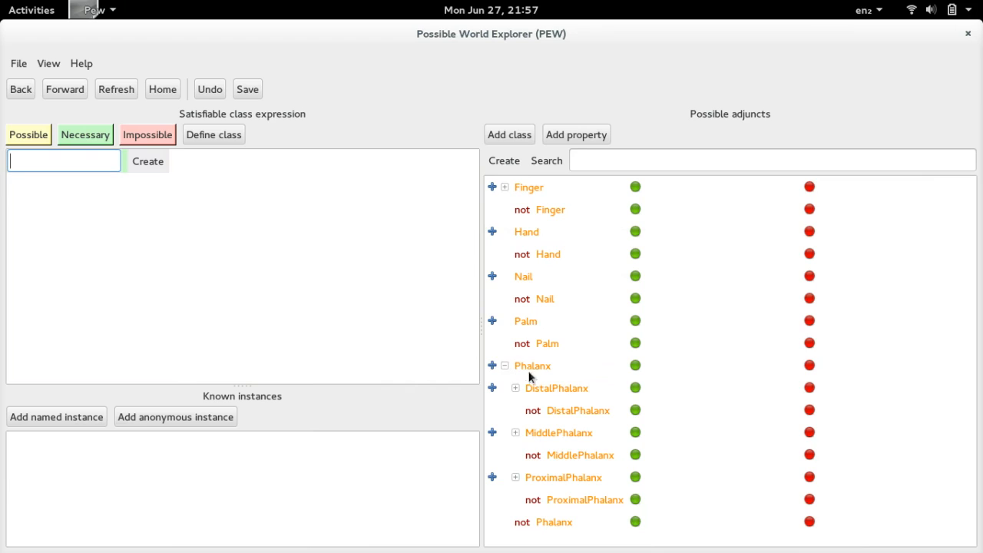
# - Declare the Phalanx subclasses DistalPhalanx, MiddlePhalanx and ProximalPhalanx all disjoint, and collapse the Phalanx branch
pyautogui.click(541, 389)
pyautogui.keyDown('ctrl'); pyautogui.click(561, 430); pyautogui.keyUp('ctrl')
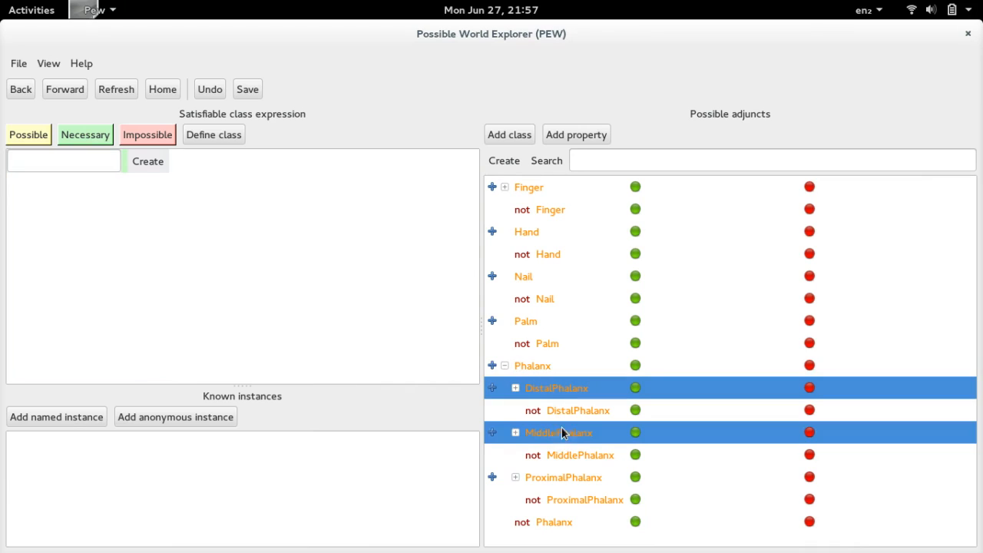
pyautogui.keyDown('ctrl'); pyautogui.click(559, 476); pyautogui.keyUp('ctrl')
pyautogui.rightClick(547, 388)
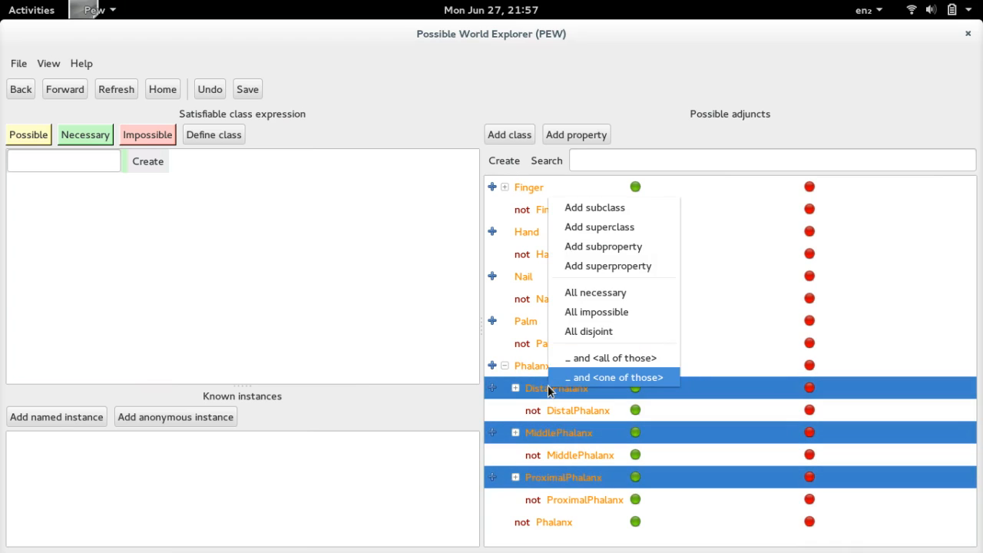
pyautogui.click(625, 331)
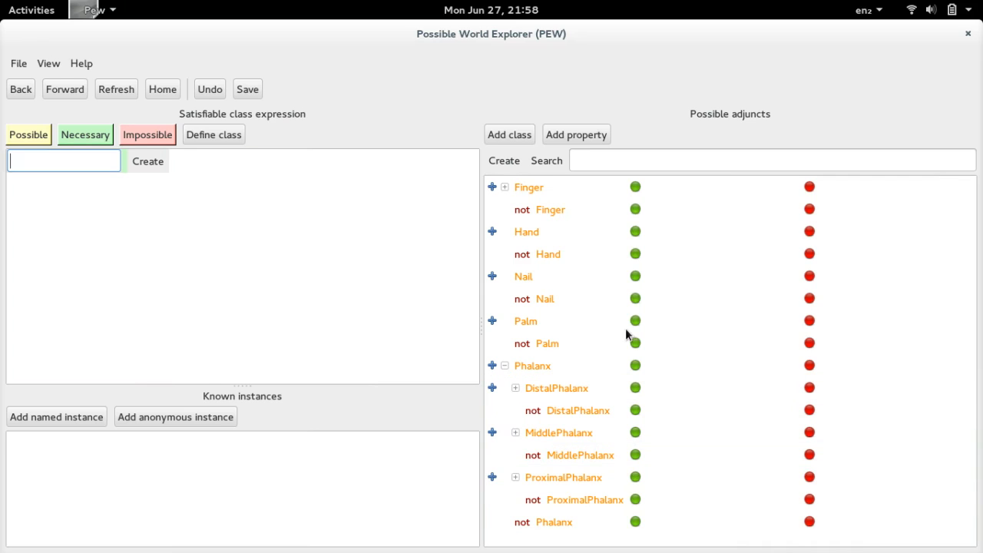
pyautogui.click(504, 366)
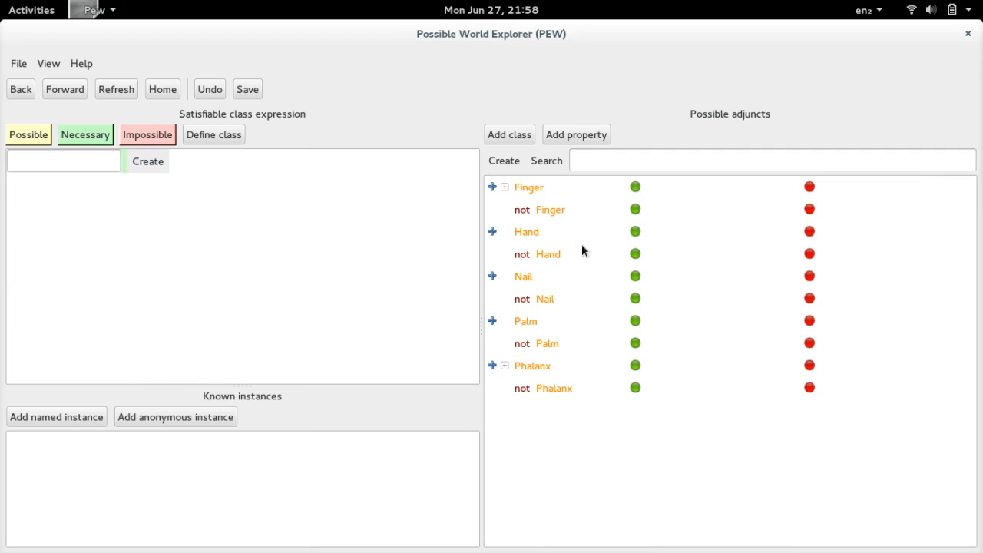
# - Add a property named hasDirectPart and review its possible class restrictions
pyautogui.click(574, 134)
pyautogui.write('has')
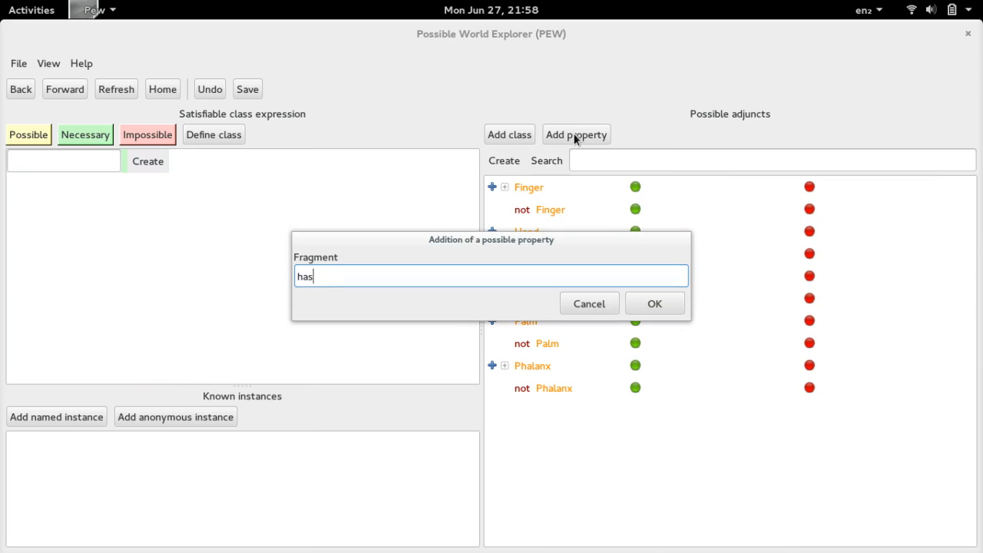
pyautogui.write('DirectPart')
pyautogui.press('Return')
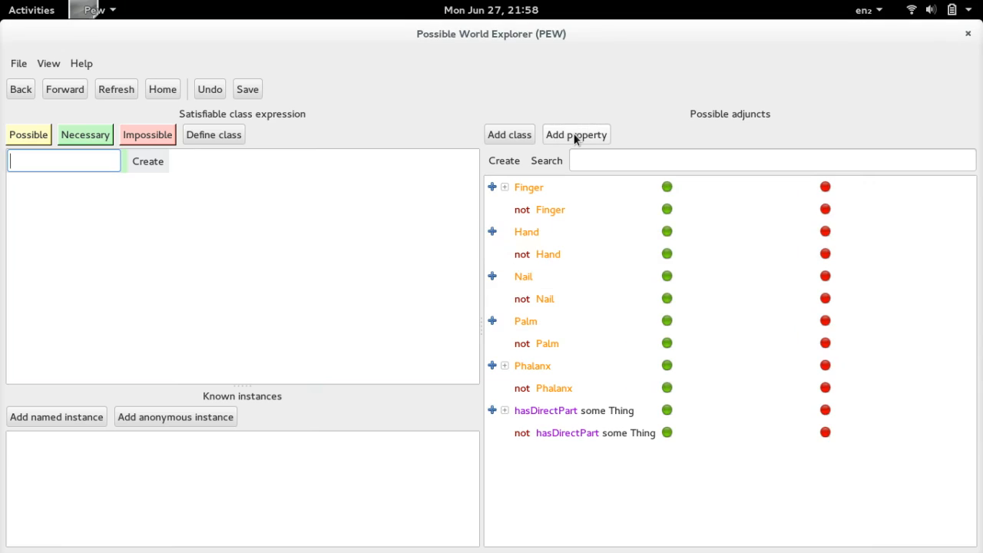
pyautogui.click(504, 410)
pyautogui.scroll(-3, 596, 363)
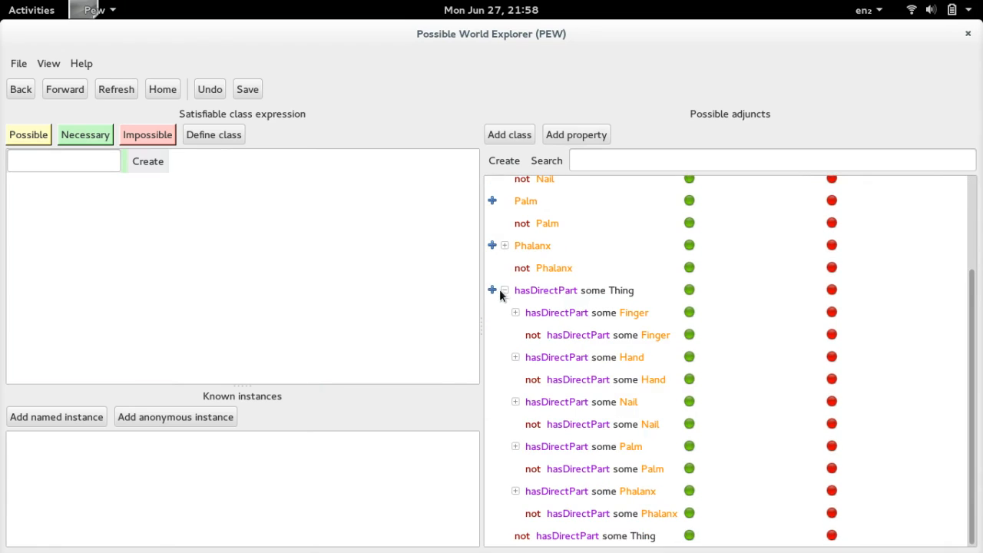
pyautogui.click(503, 290)
# - Add isDirectPartOf as the inverse of the hasDirectPart property
pyautogui.click(561, 413)
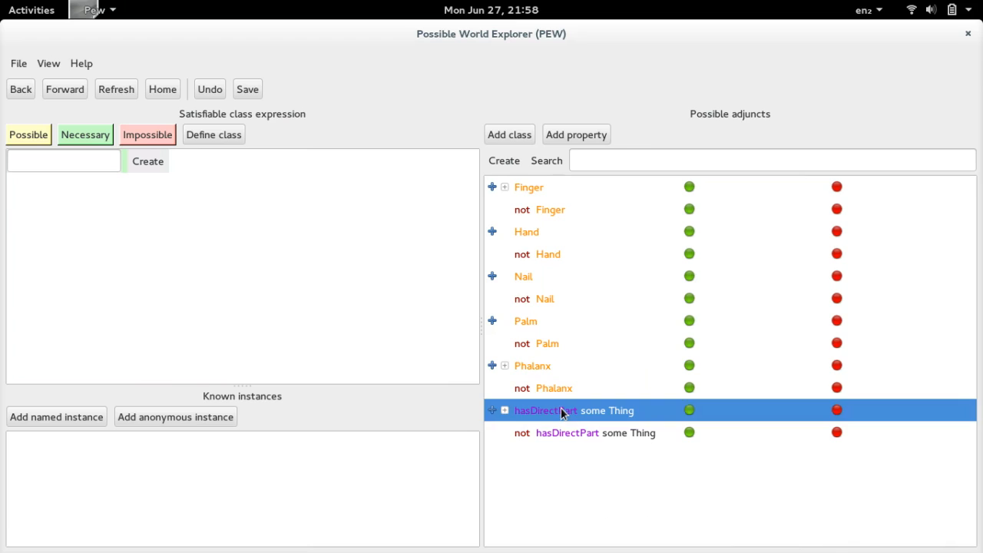
pyautogui.rightClick(563, 412)
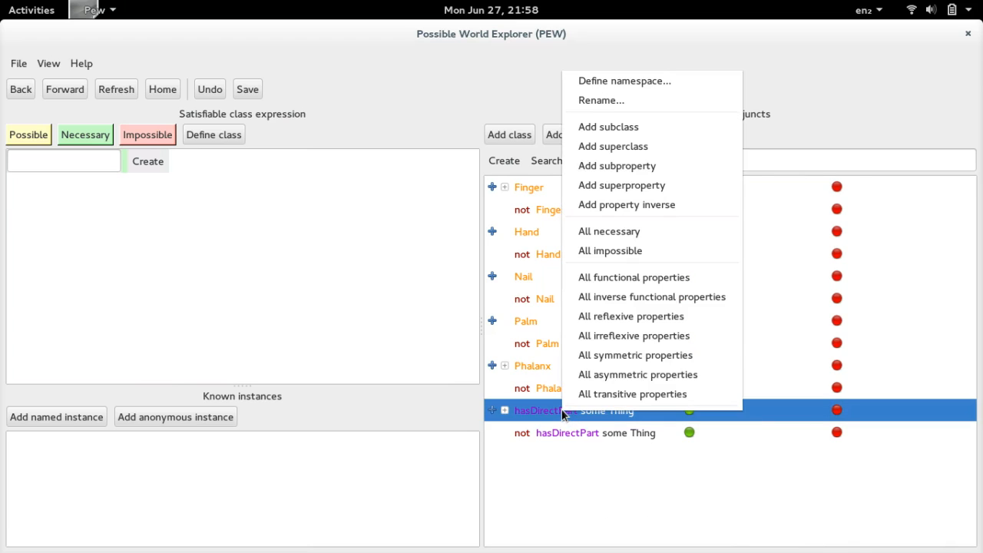
pyautogui.click(697, 206)
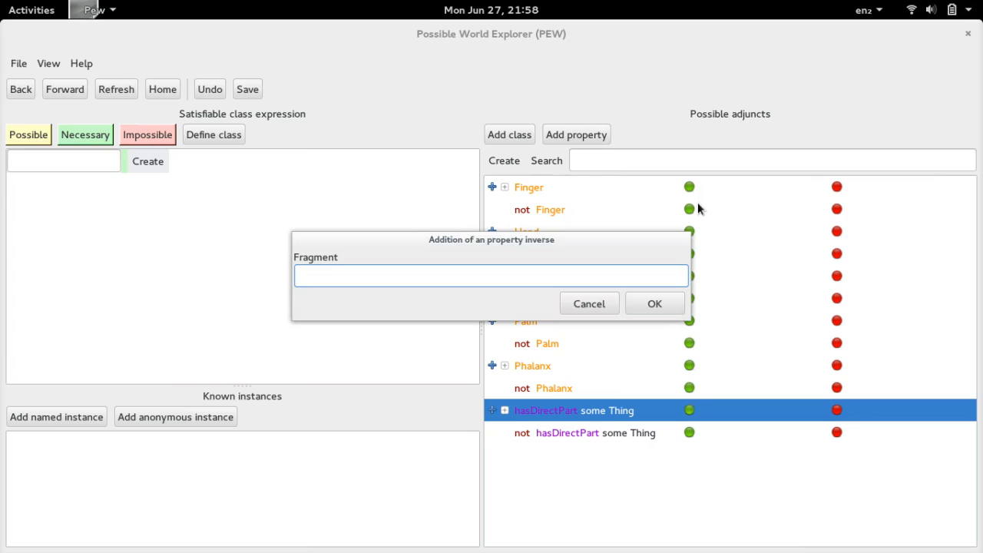
pyautogui.write('isDirectPartOf')
pyautogui.press('Return')
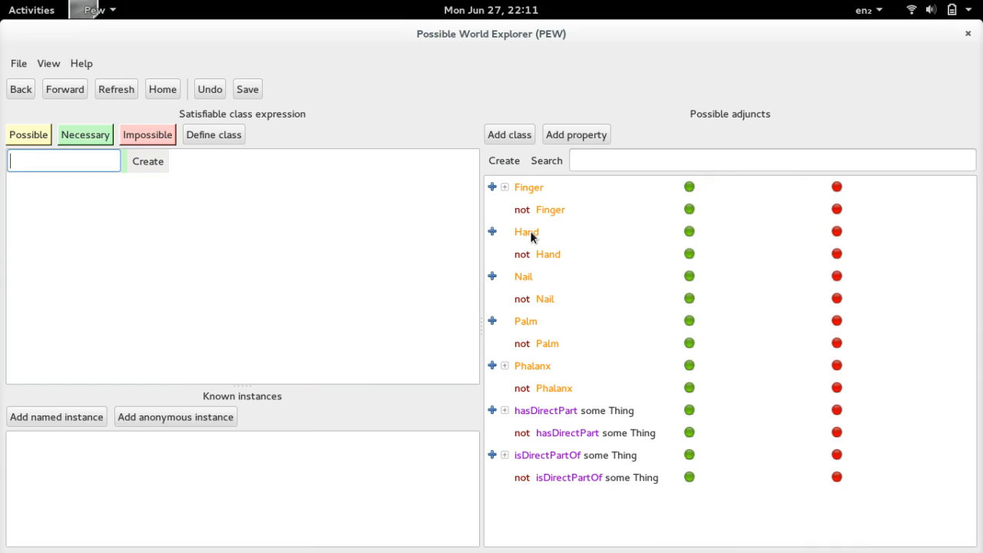
# - Explore the Hand class and make having an IndexFinger, LittleFinger, MiddleFinger, RingFinger and Thumb as direct parts necessary
pyautogui.doubleClick(530, 230)
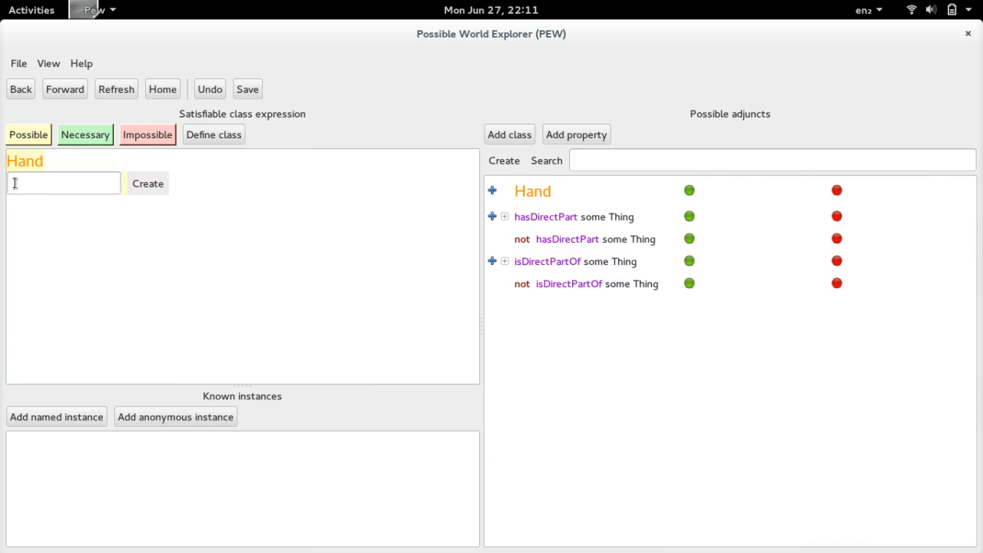
pyautogui.click(507, 215)
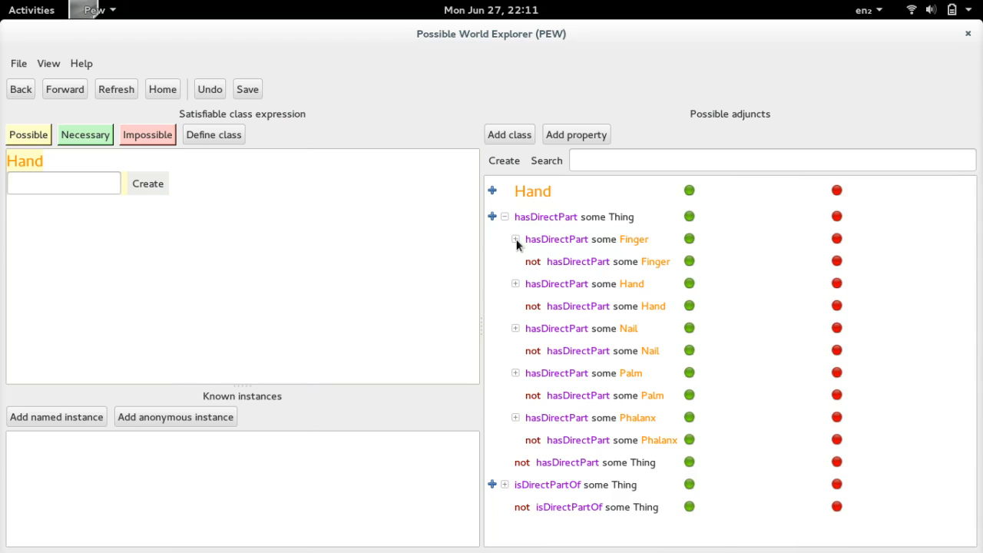
pyautogui.click(515, 239)
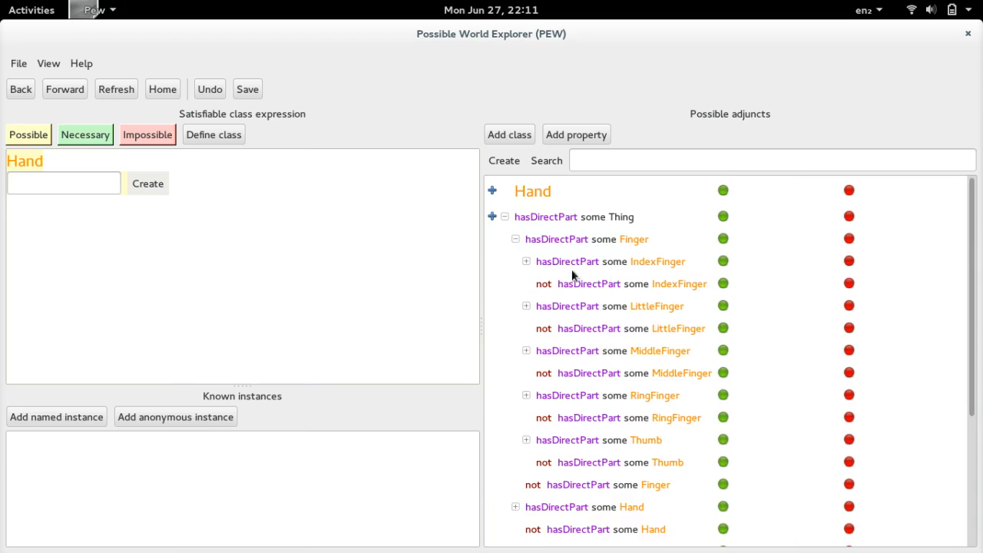
pyautogui.click(724, 262)
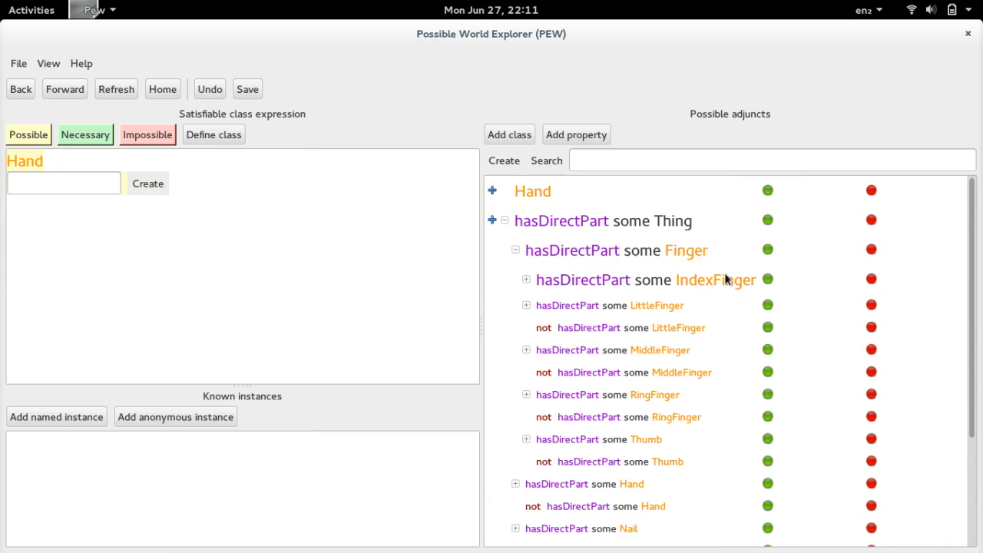
pyautogui.click(767, 305)
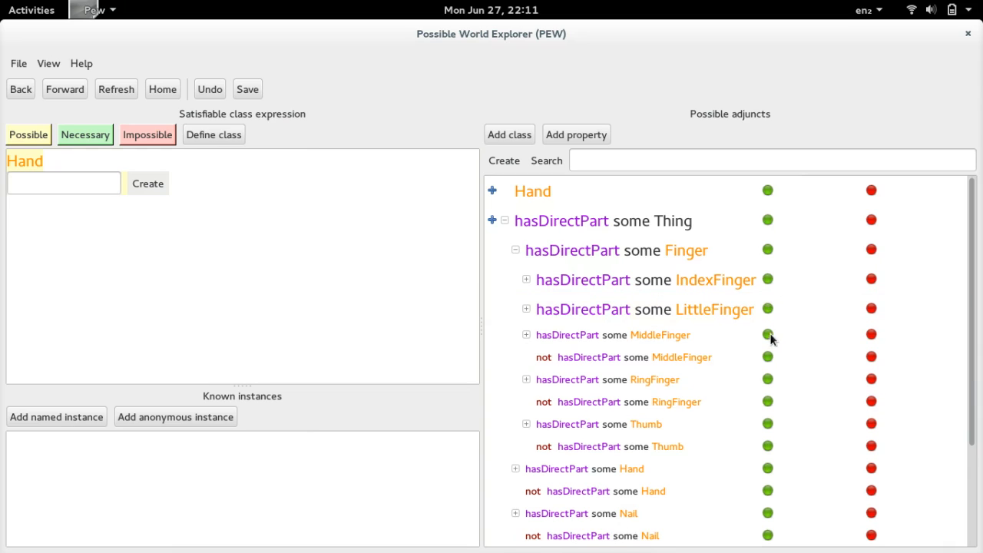
pyautogui.click(769, 335)
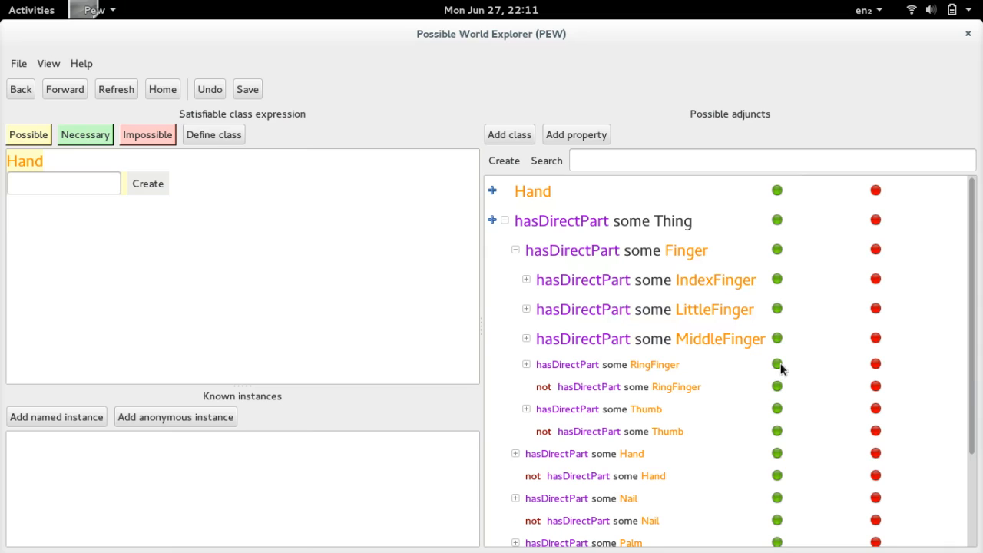
pyautogui.click(779, 366)
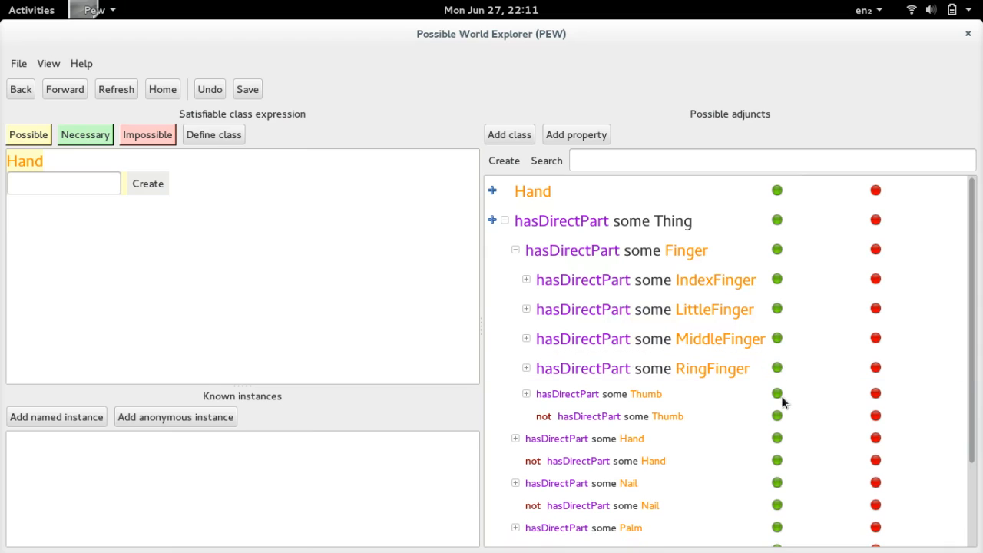
pyautogui.click(778, 395)
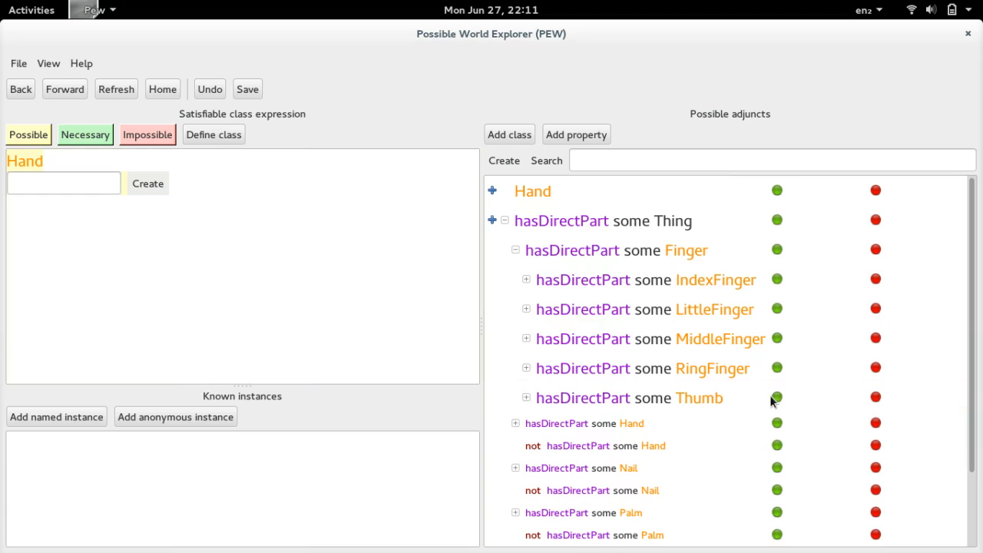
# - For Hand, make a Palm a necessary direct part and rule out Hand, Nail and Phalanx as direct parts
pyautogui.click(777, 447)
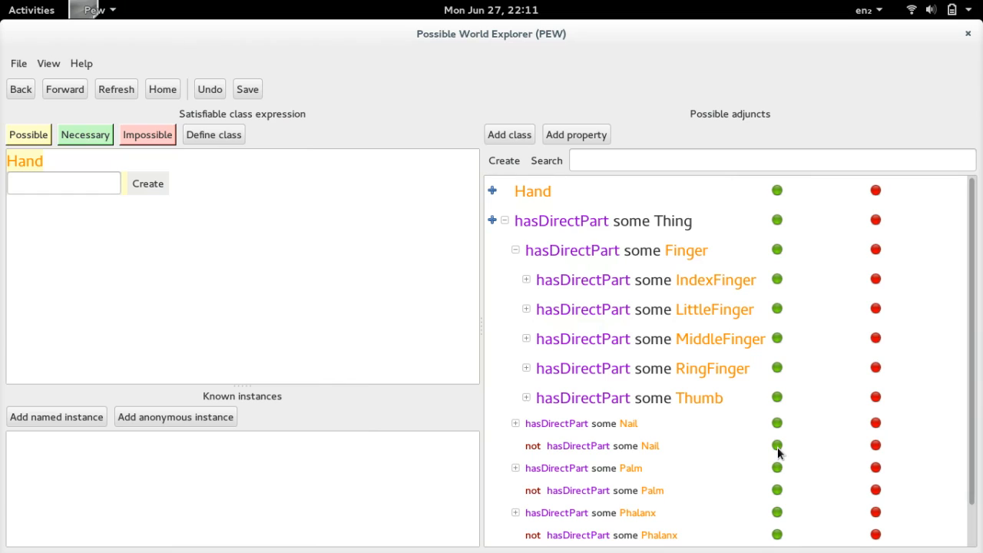
pyautogui.click(777, 446)
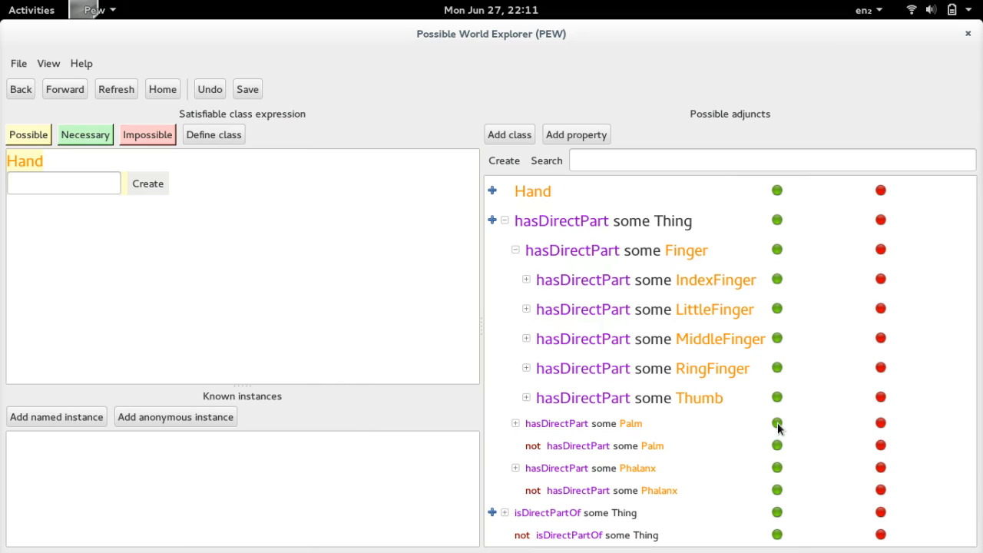
pyautogui.click(777, 424)
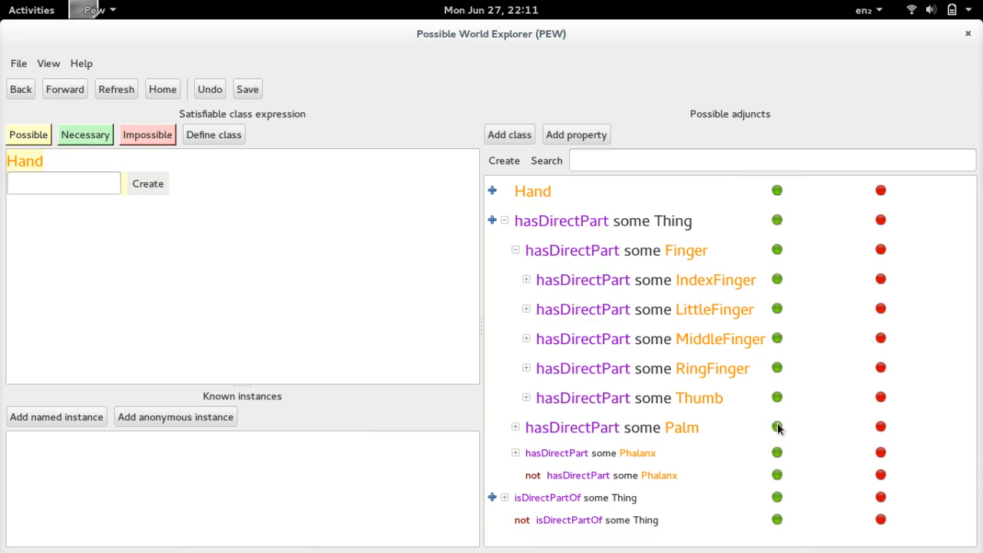
pyautogui.click(777, 475)
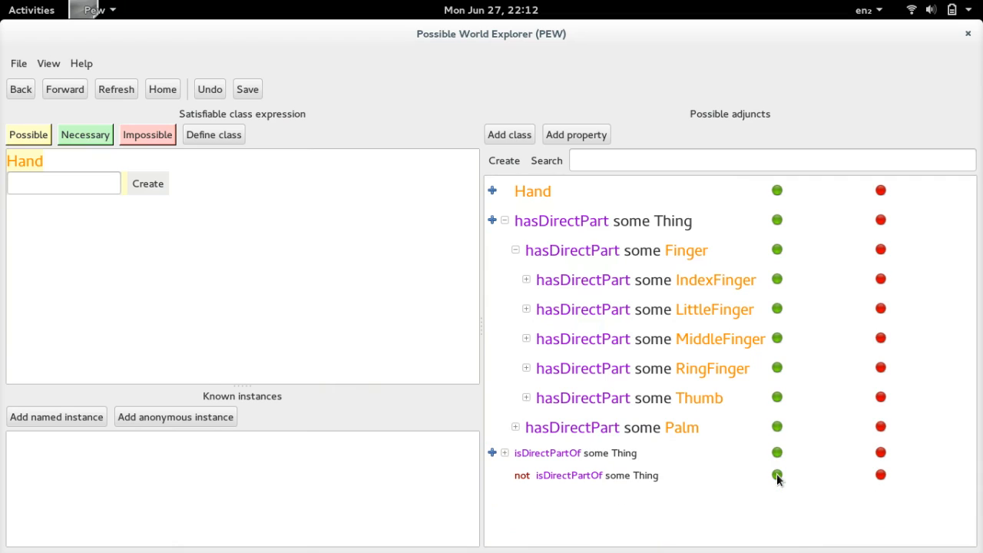
# - Under isDirectPartOf, rule out that a Hand is a direct part of a Finger, Nail, Palm or Phalanx
pyautogui.click(503, 453)
pyautogui.scroll(-3, 590, 444)
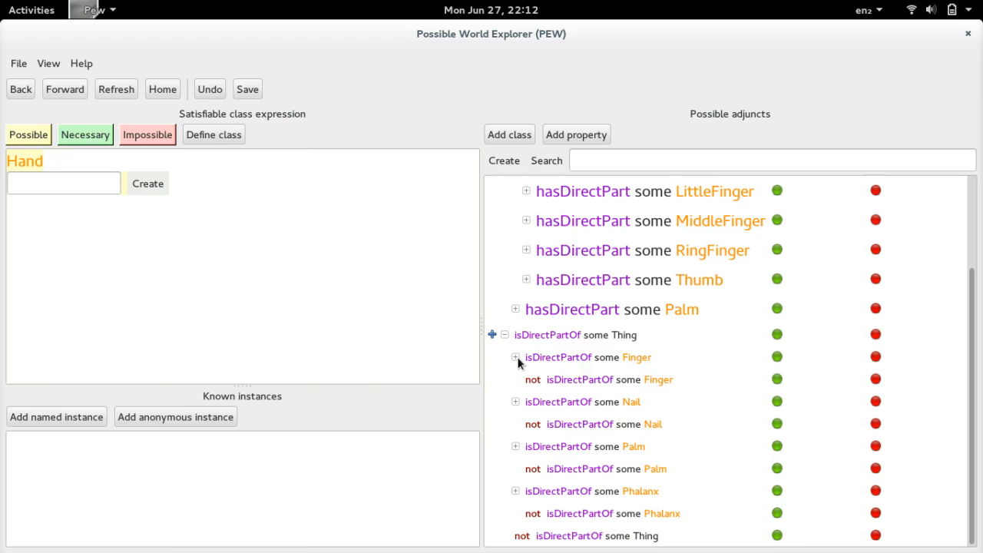
pyautogui.click(777, 381)
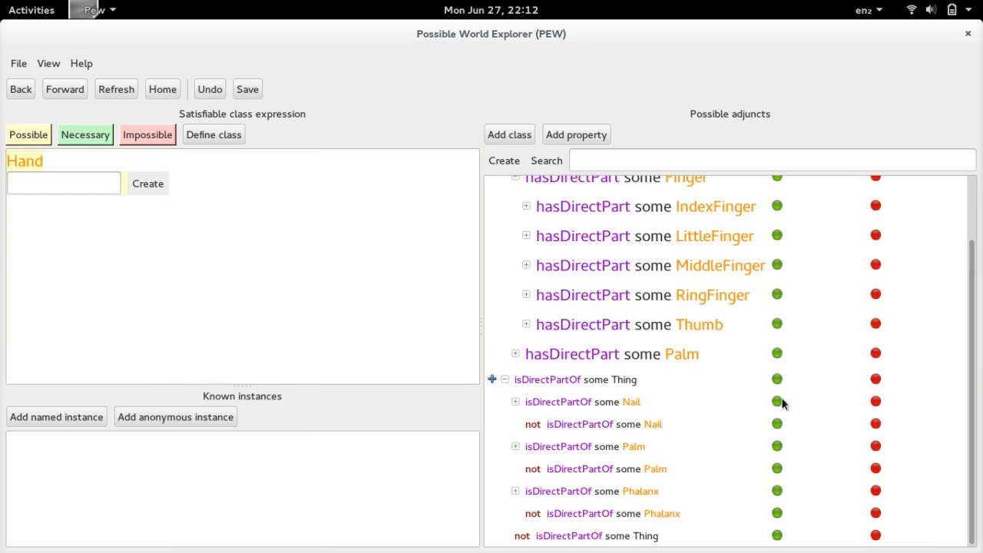
pyautogui.click(777, 423)
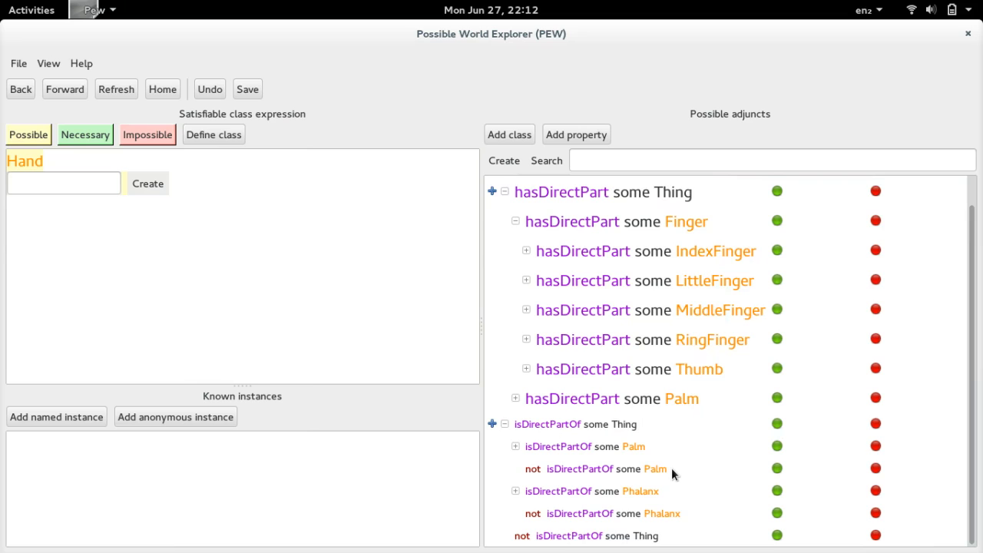
pyautogui.click(777, 468)
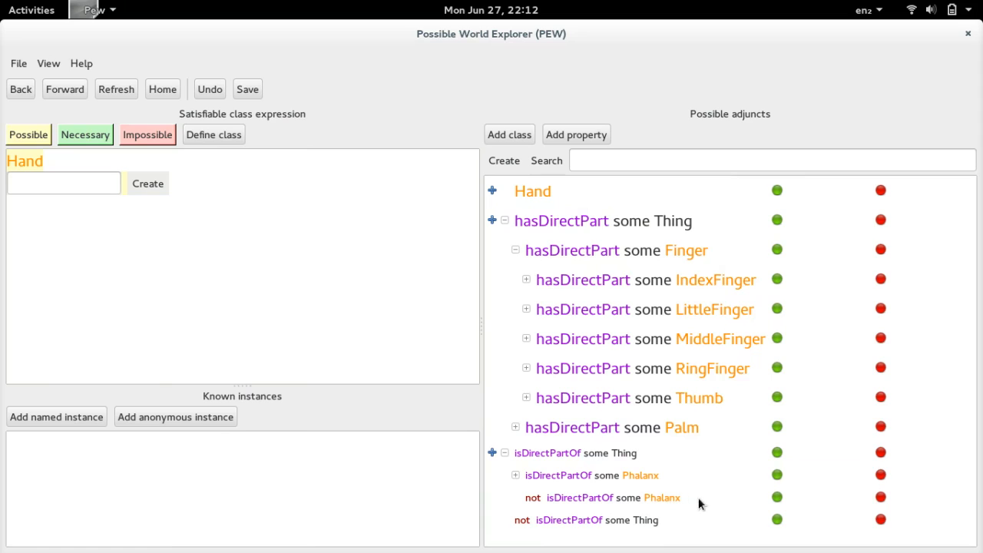
pyautogui.click(775, 498)
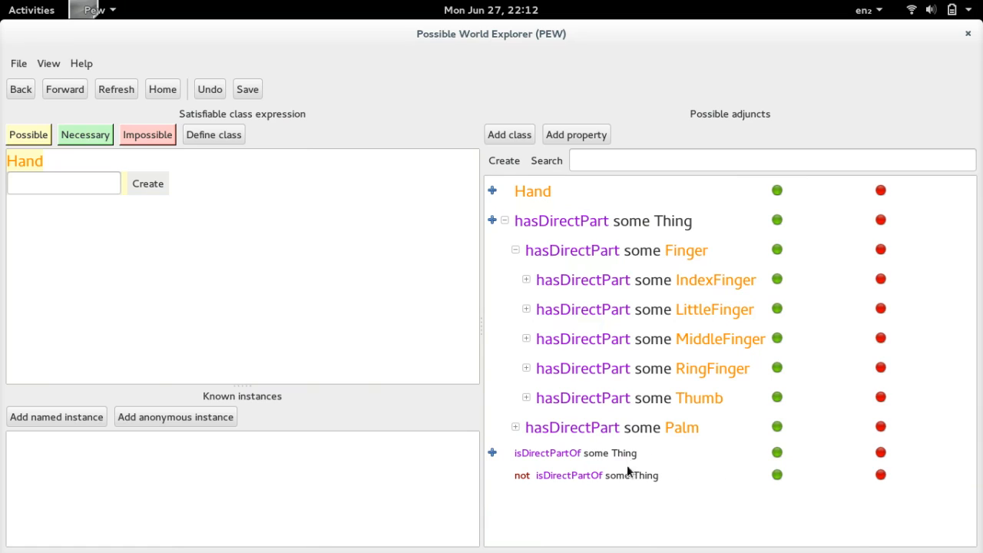
# - Explore the Palm class and rule out Finger, Nail, Palm and Phalanx as its direct parts
pyautogui.click(17, 90)
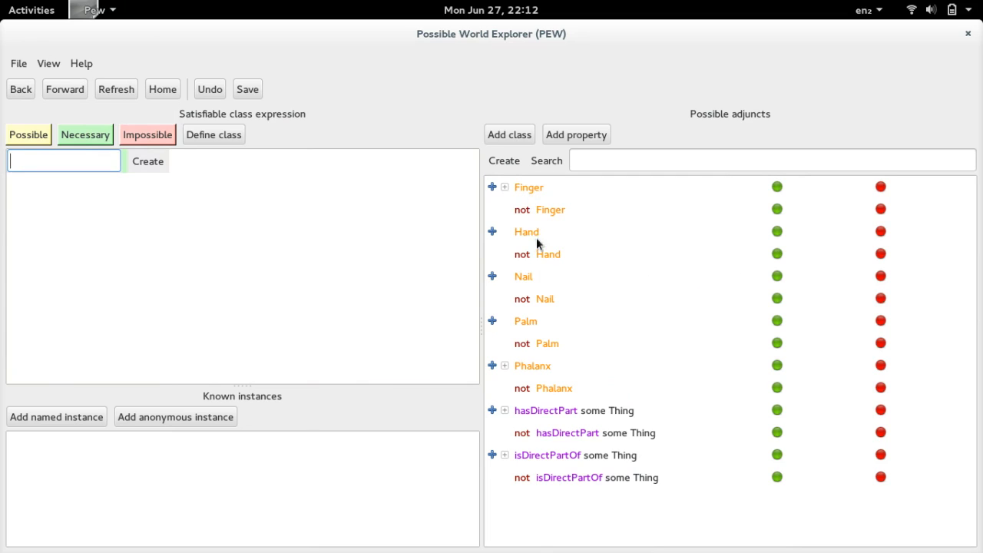
pyautogui.click(530, 323)
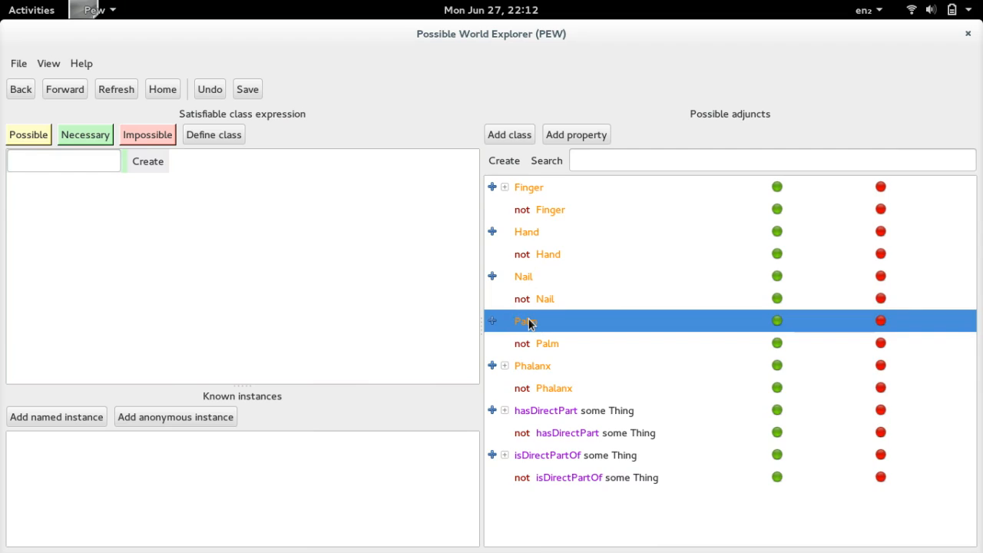
pyautogui.doubleClick(529, 324)
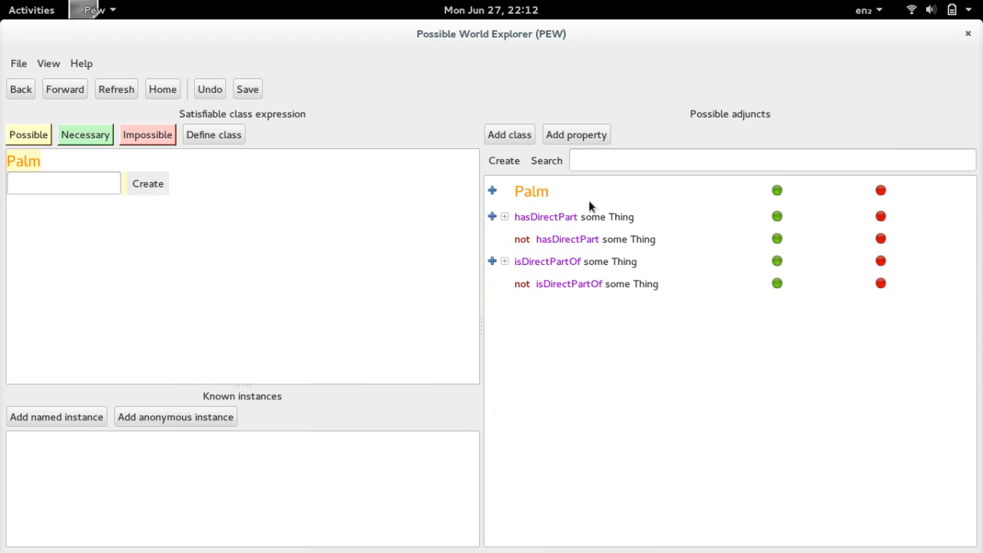
pyautogui.click(505, 217)
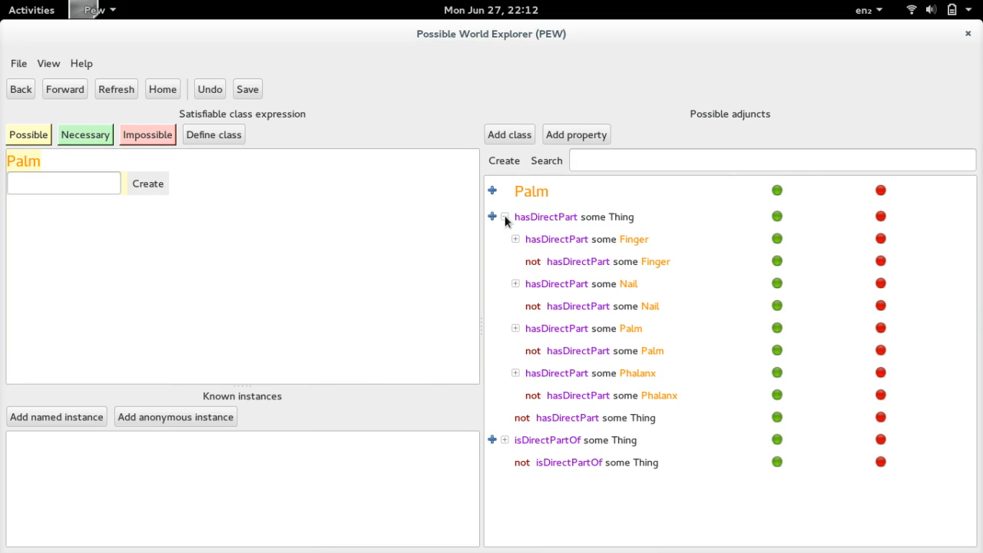
pyautogui.click(775, 263)
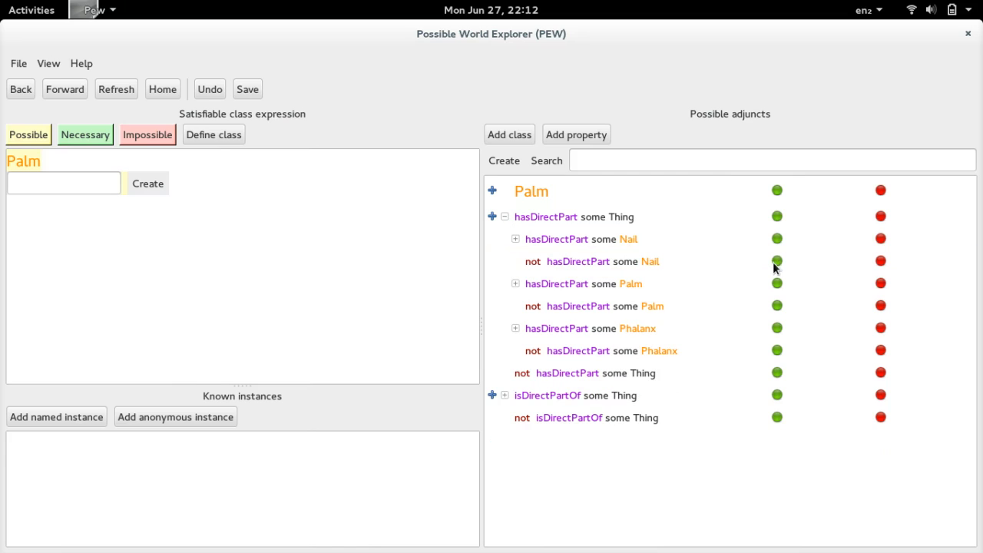
pyautogui.click(776, 263)
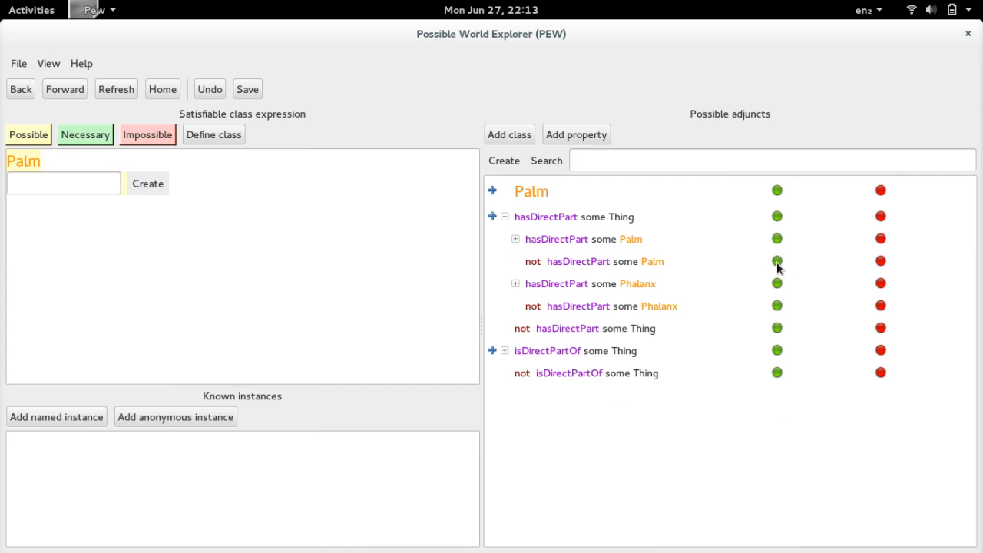
pyautogui.click(777, 263)
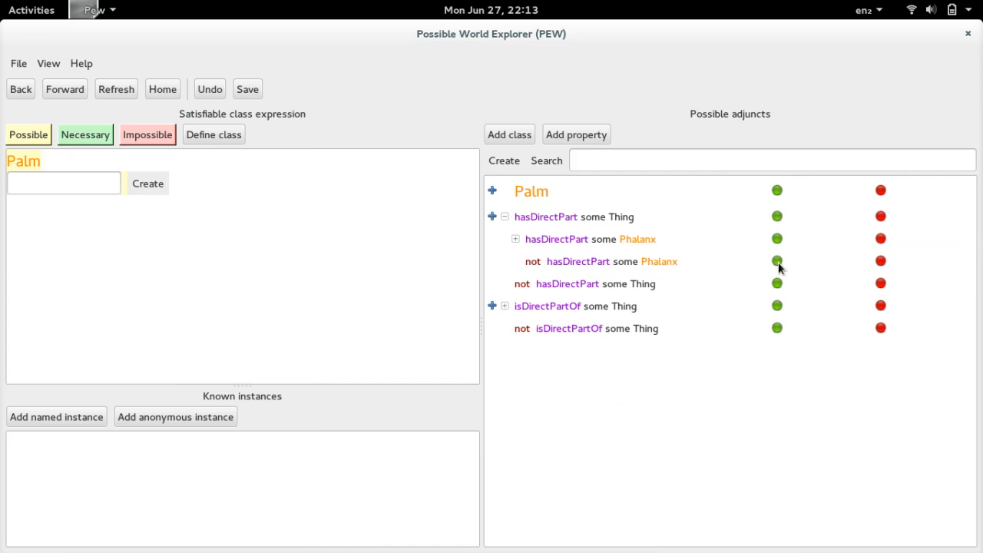
pyautogui.click(777, 262)
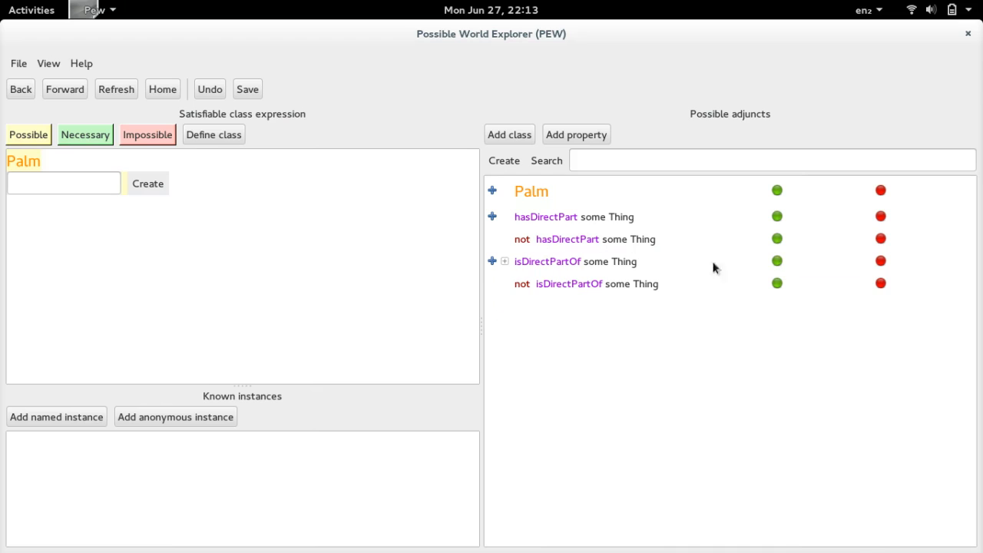
# - Under isDirectPartOf for Palm, make Hand necessary and rule out Finger, Nail and Phalanx
pyautogui.click(505, 262)
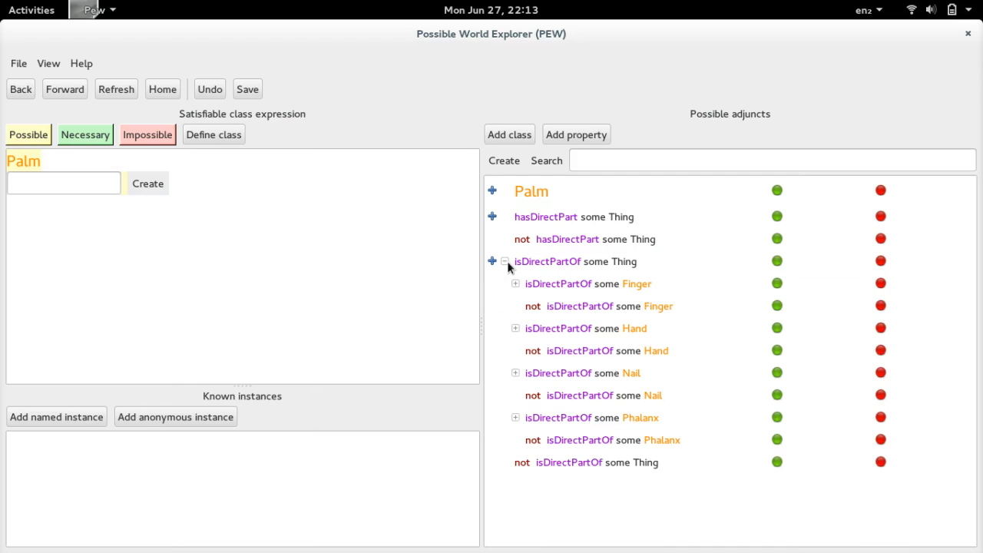
pyautogui.click(777, 306)
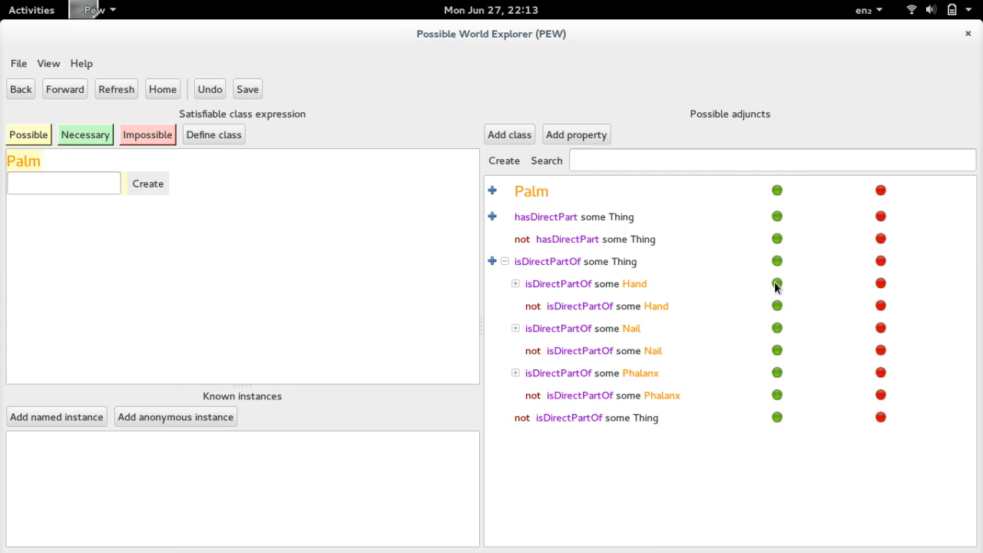
pyautogui.click(778, 285)
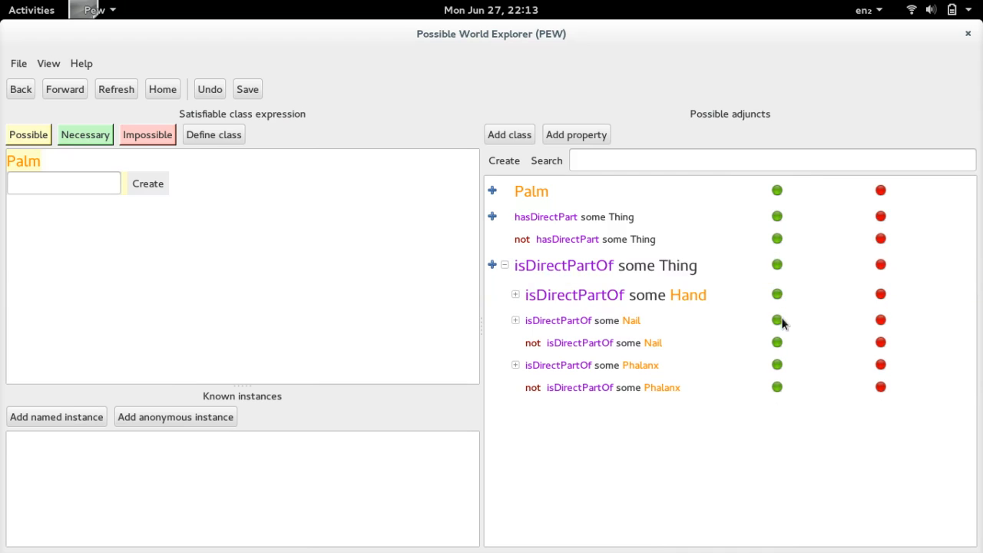
pyautogui.click(778, 344)
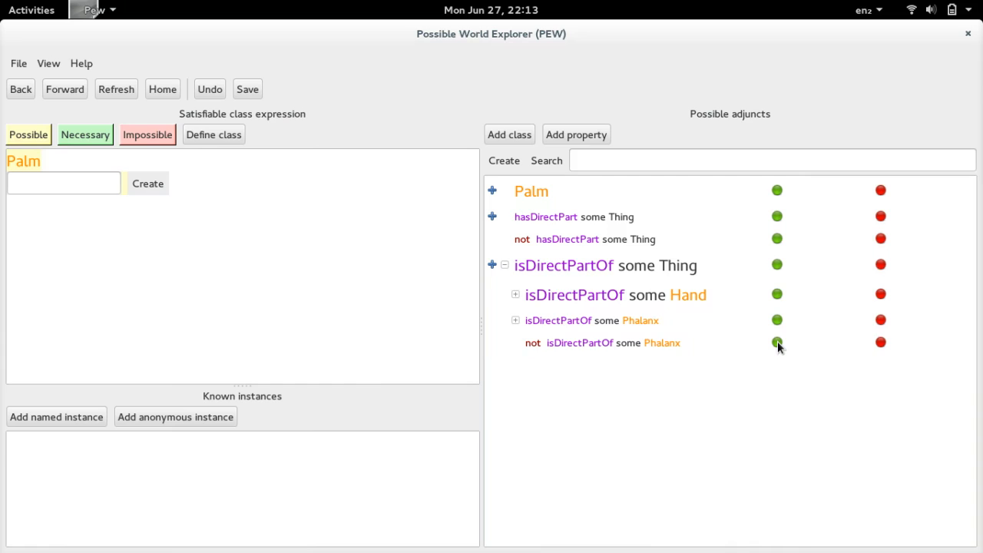
pyautogui.click(777, 342)
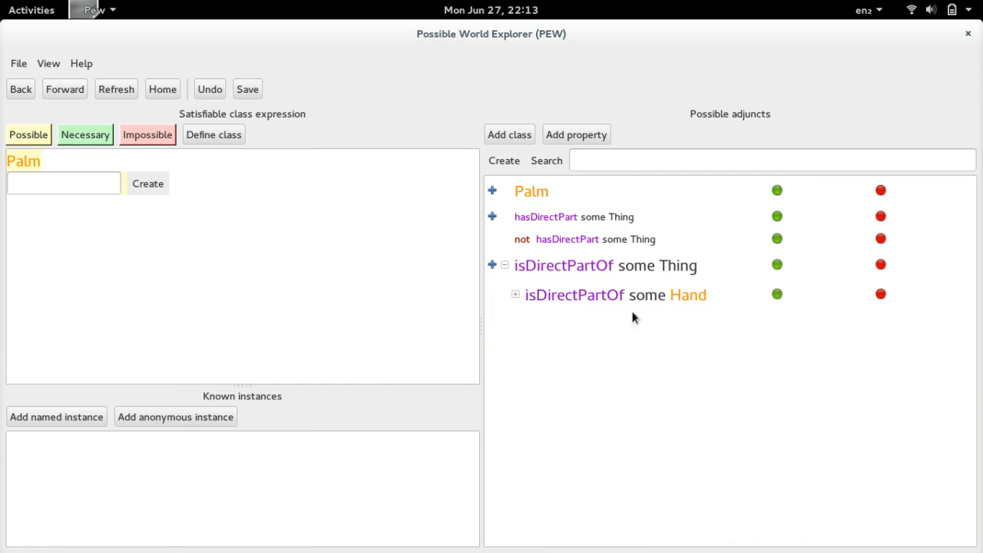
pyautogui.click(516, 295)
pyautogui.click(15, 91)
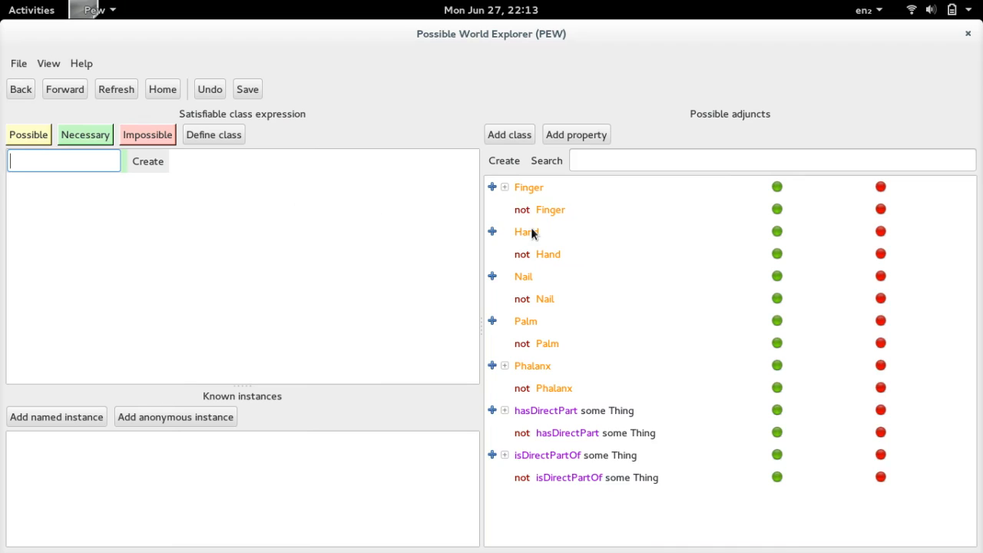
# - Explore the Finger class and rule out Finger and Nail as its direct parts
pyautogui.click(529, 187)
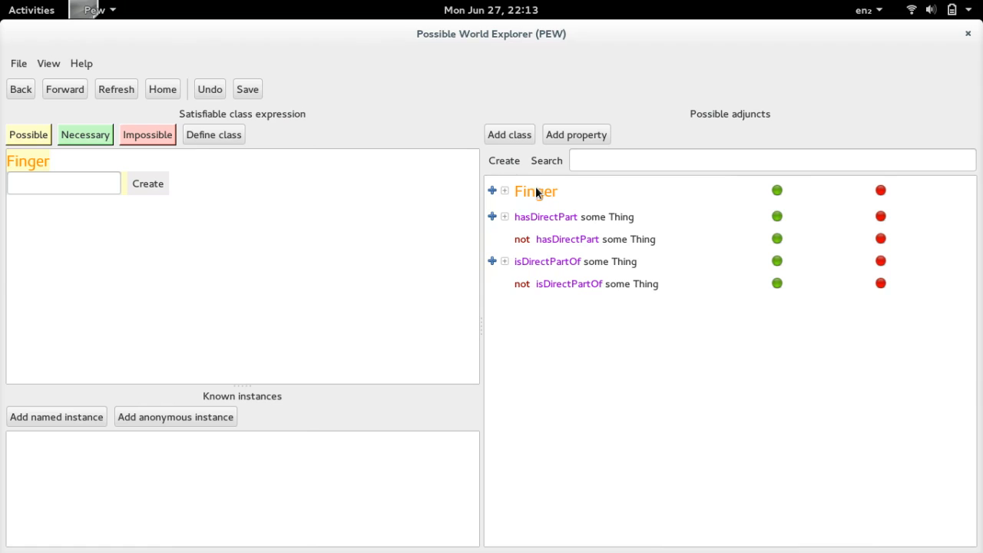
pyautogui.click(504, 216)
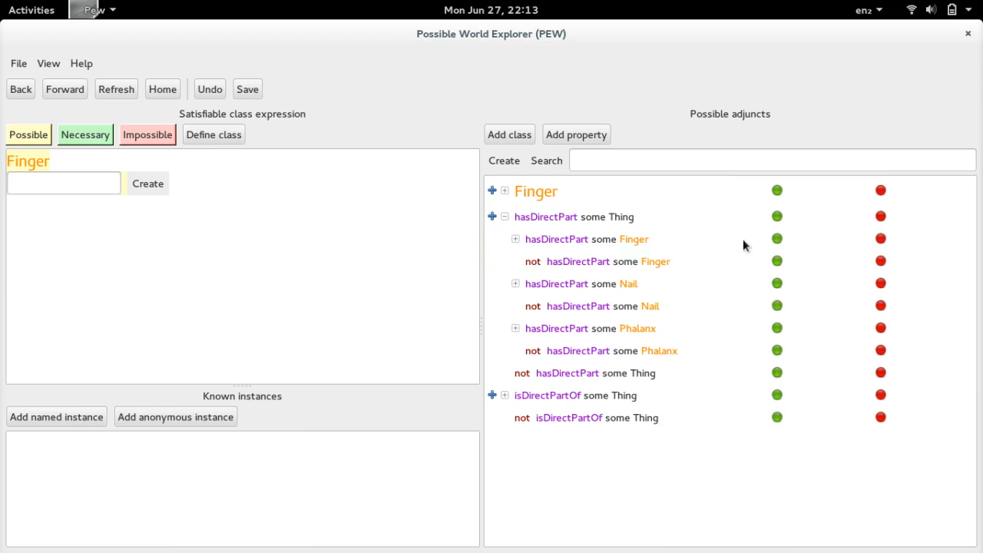
pyautogui.click(777, 262)
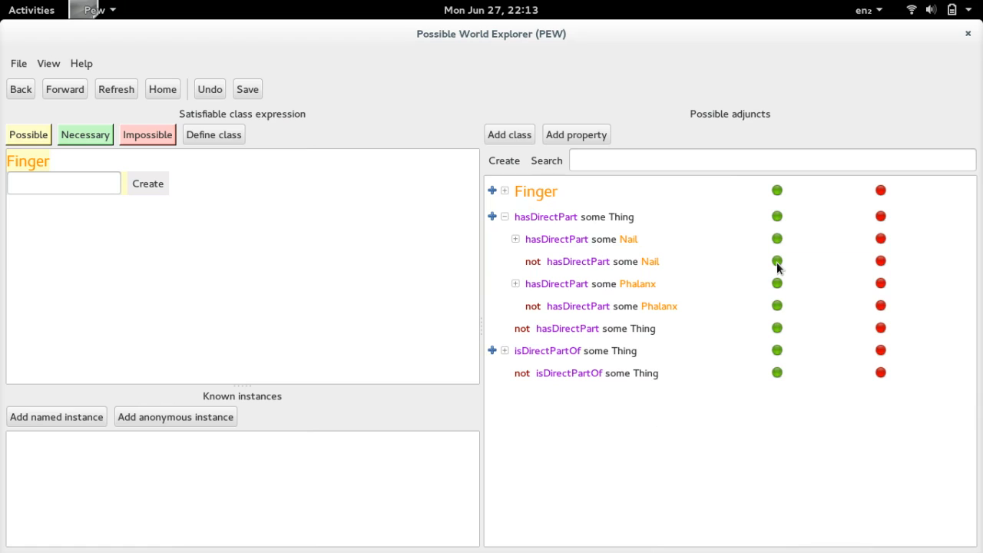
pyautogui.click(777, 262)
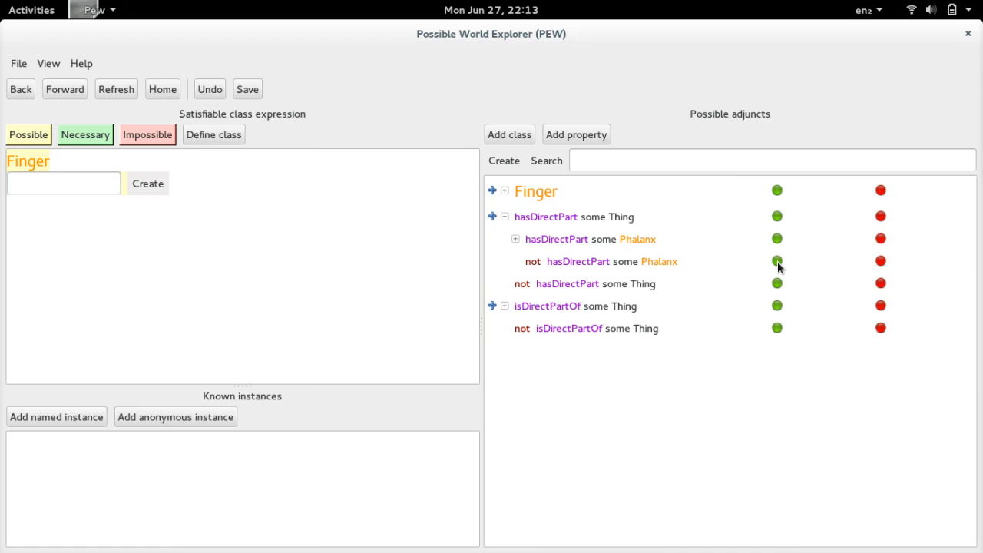
# - For Finger, make having a DistalPhalanx and a ProximalPhalanx as direct parts necessary
pyautogui.click(515, 239)
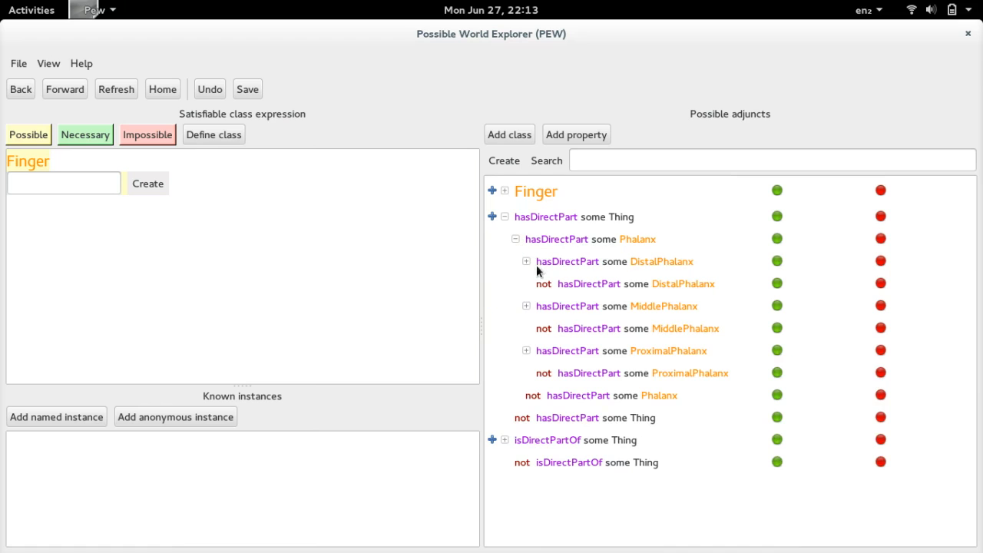
pyautogui.click(777, 261)
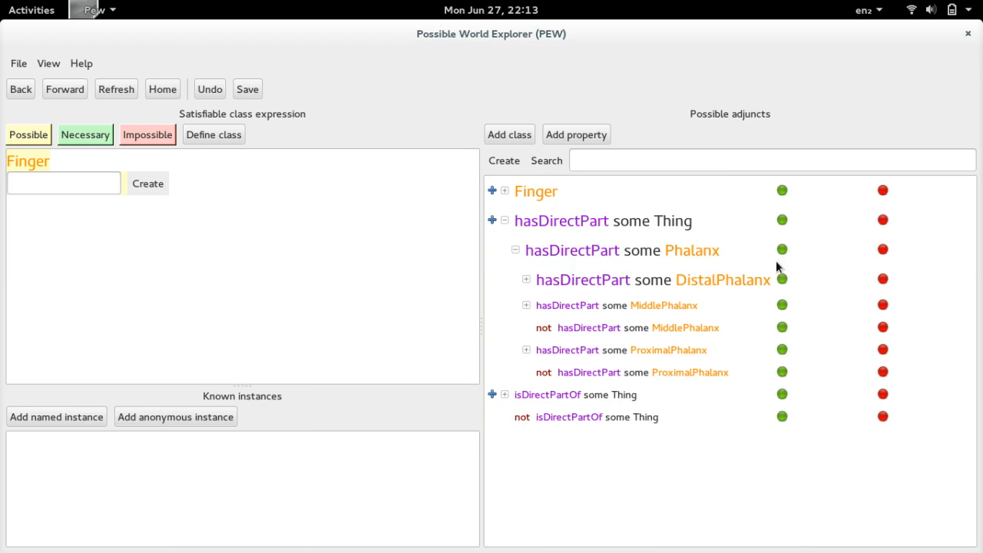
pyautogui.click(782, 350)
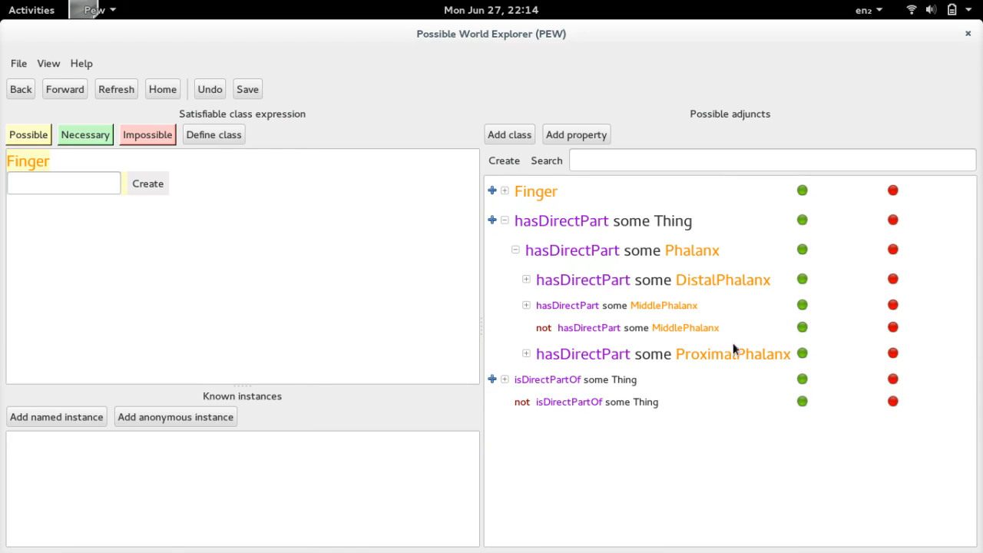
# - Under isDirectPartOf for Finger, make Hand necessary and rule out Nail and Phalanx
pyautogui.click(501, 381)
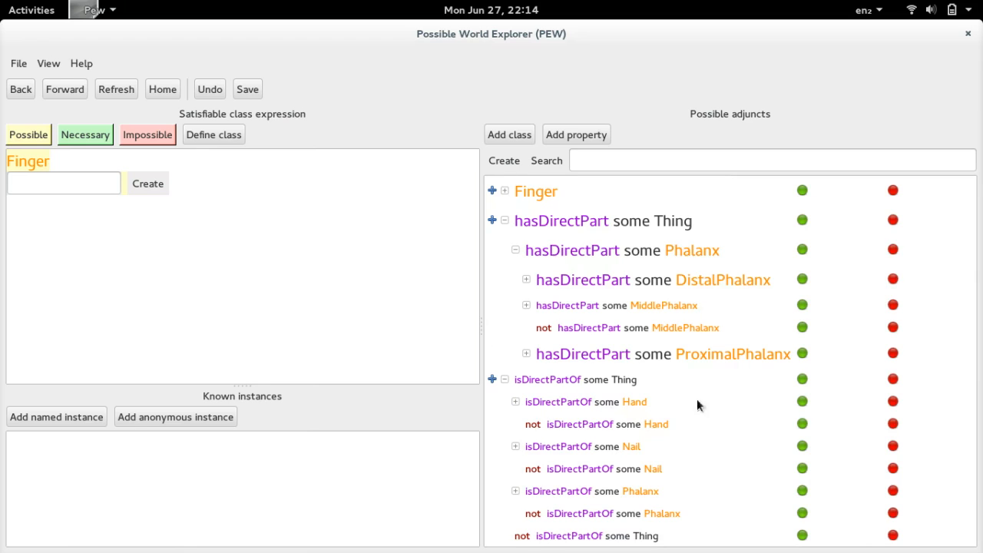
pyautogui.click(802, 403)
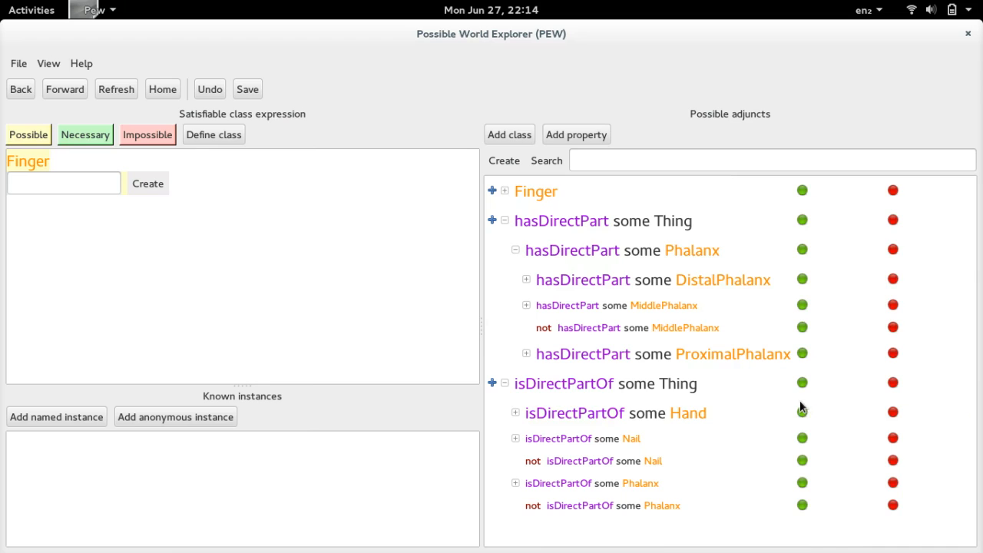
pyautogui.click(802, 460)
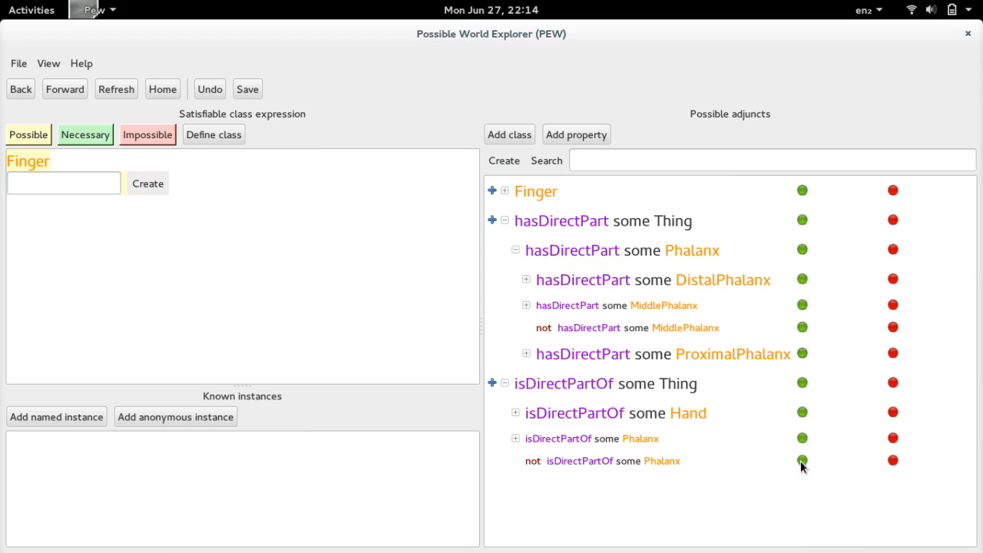
pyautogui.click(801, 460)
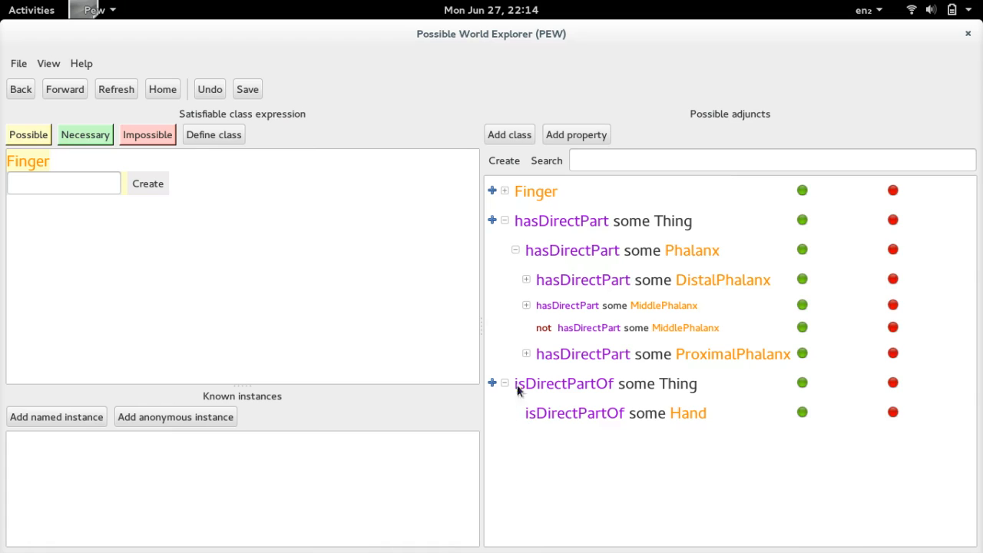
# - Explore the IndexFinger subclass of Finger and make a MiddlePhalanx a necessary direct part of it
pyautogui.click(527, 281)
pyautogui.click(527, 306)
pyautogui.click(526, 353)
pyautogui.click(505, 191)
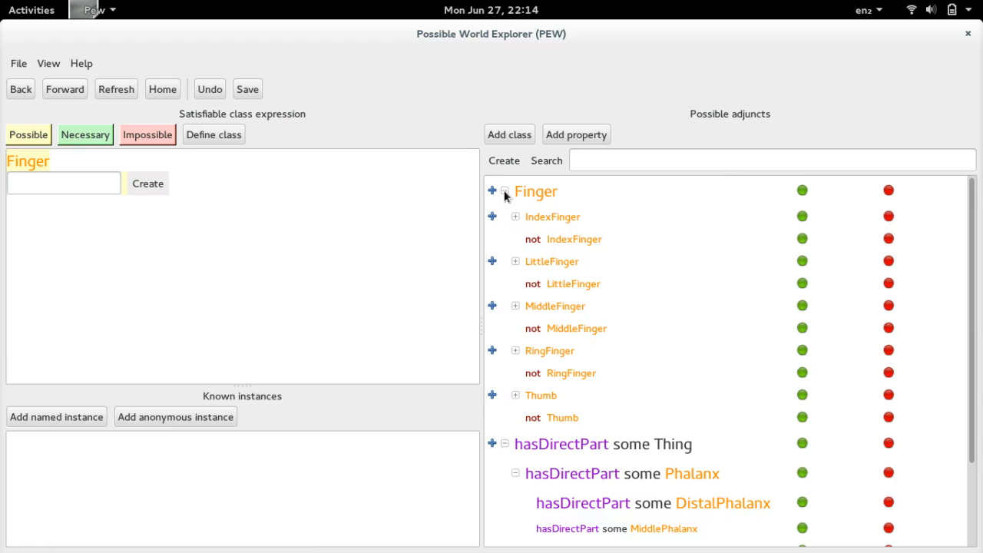
pyautogui.click(554, 217)
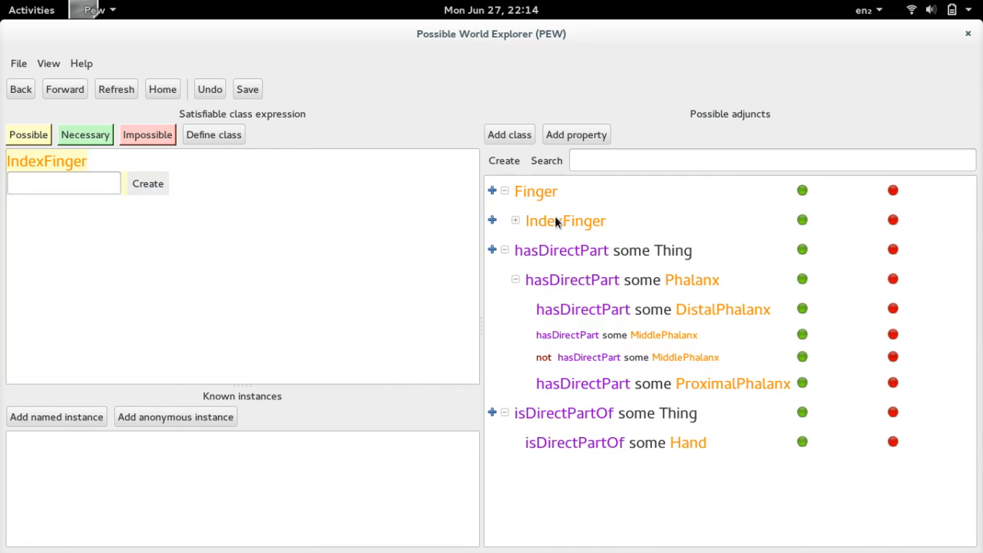
pyautogui.click(802, 336)
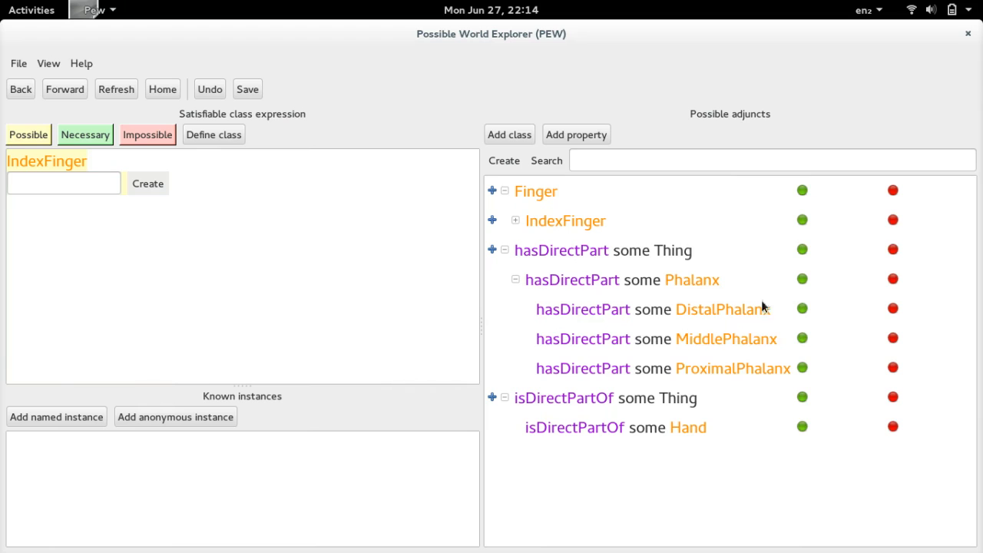
pyautogui.click(21, 89)
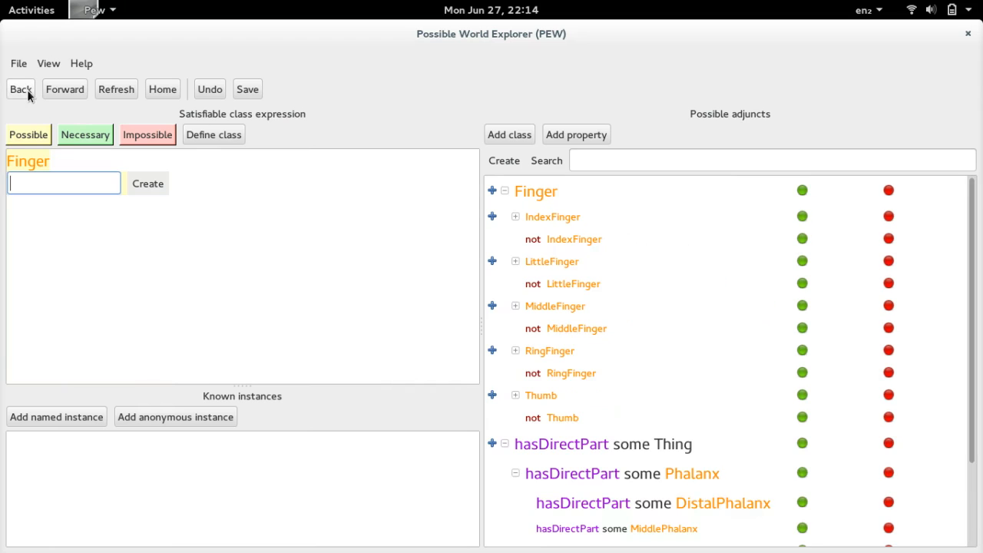
# - Make a MiddlePhalanx a necessary direct part of the LittleFinger and MiddleFinger subclasses
pyautogui.click(554, 262)
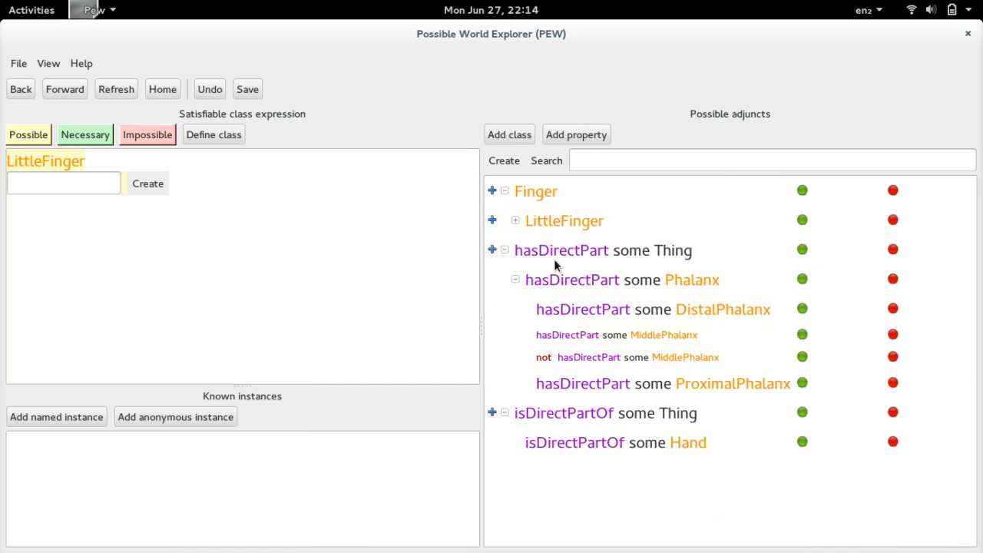
pyautogui.click(803, 337)
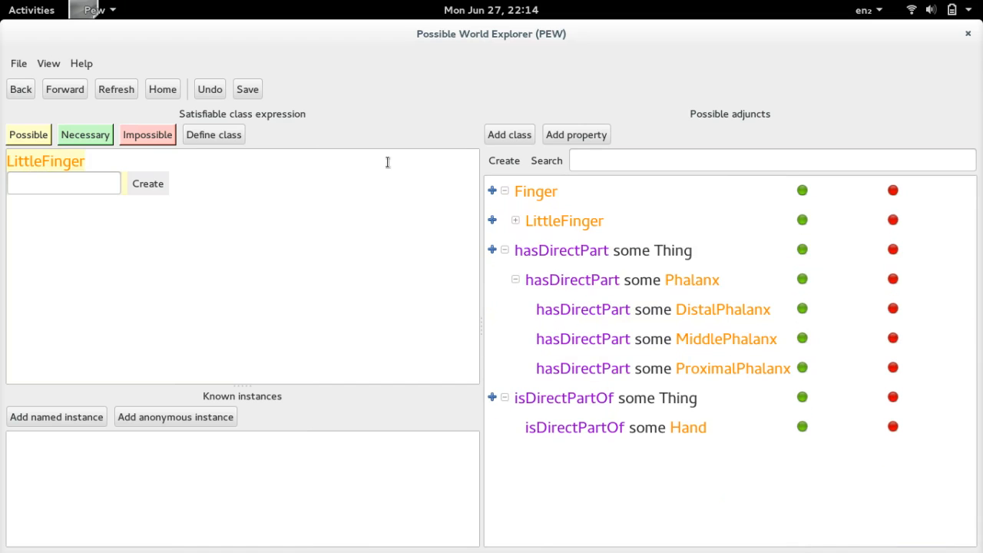
pyautogui.click(23, 90)
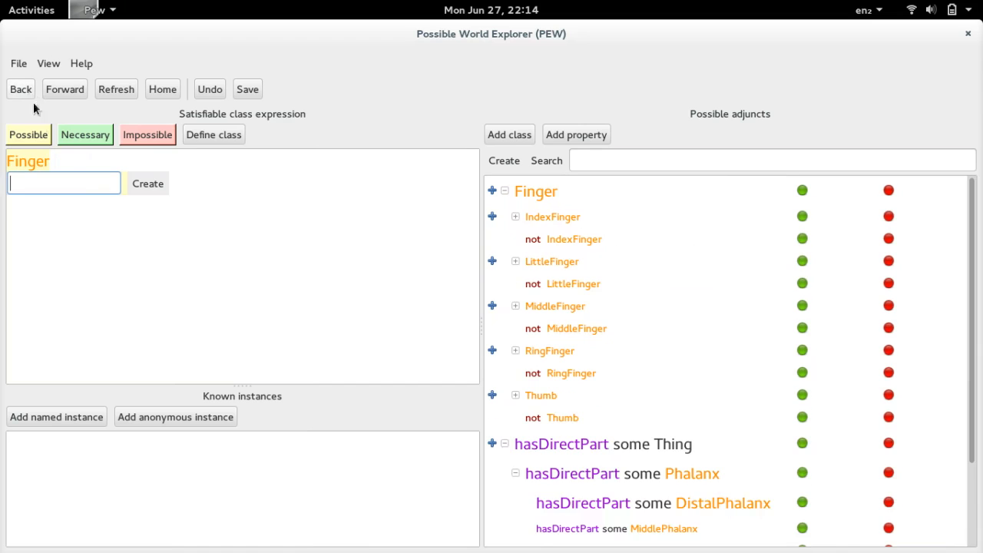
pyautogui.click(571, 306)
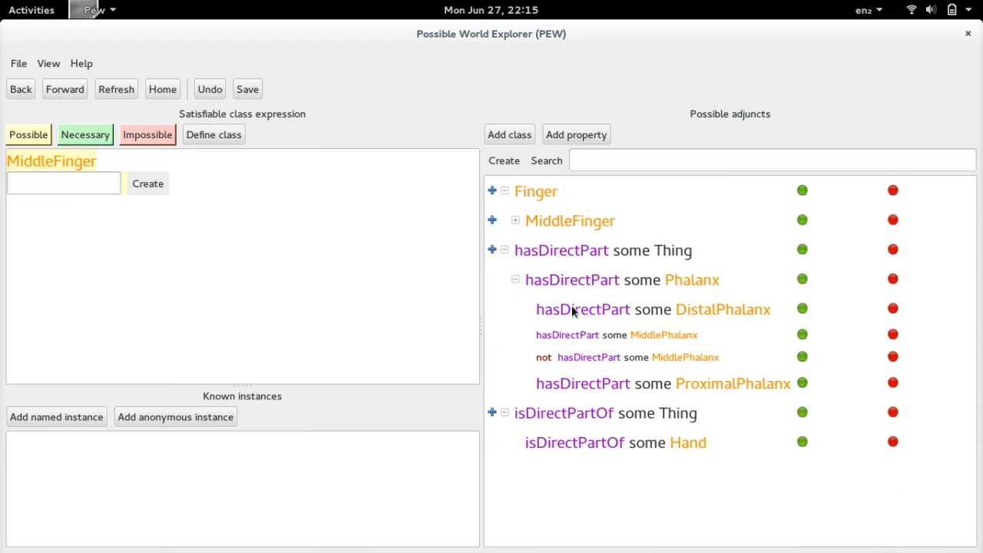
pyautogui.click(802, 336)
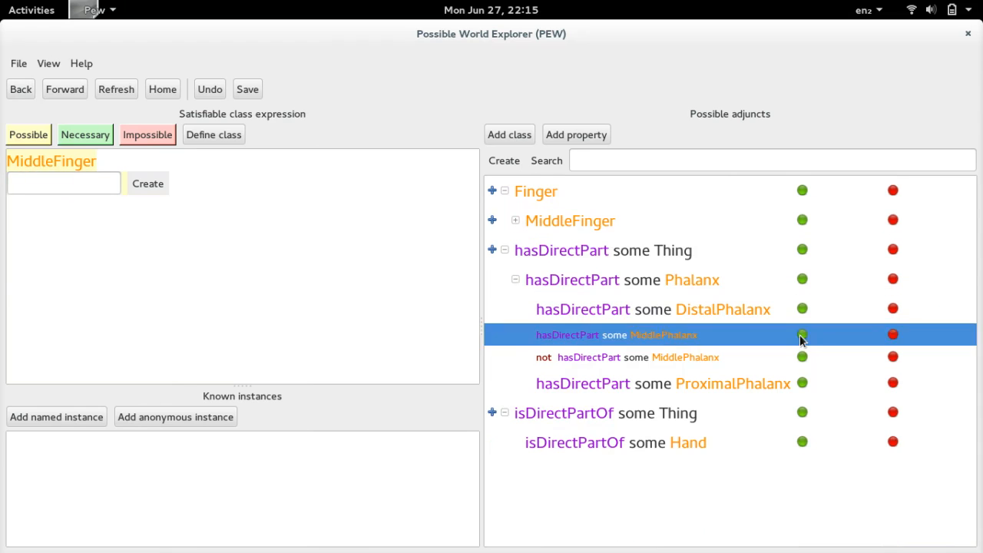
pyautogui.click(23, 90)
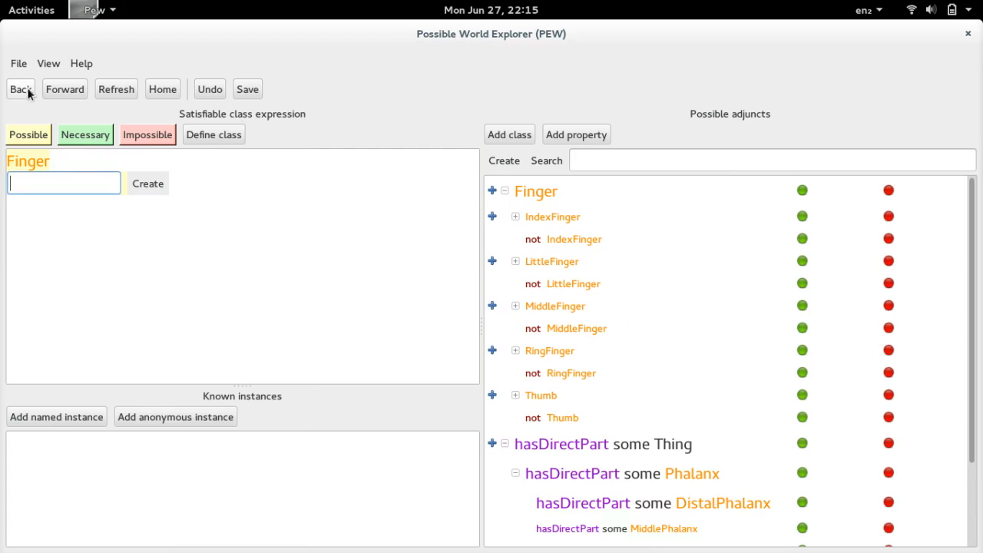
# - Make a MiddlePhalanx a necessary direct part of the RingFinger subclass
pyautogui.click(557, 351)
pyautogui.click(803, 336)
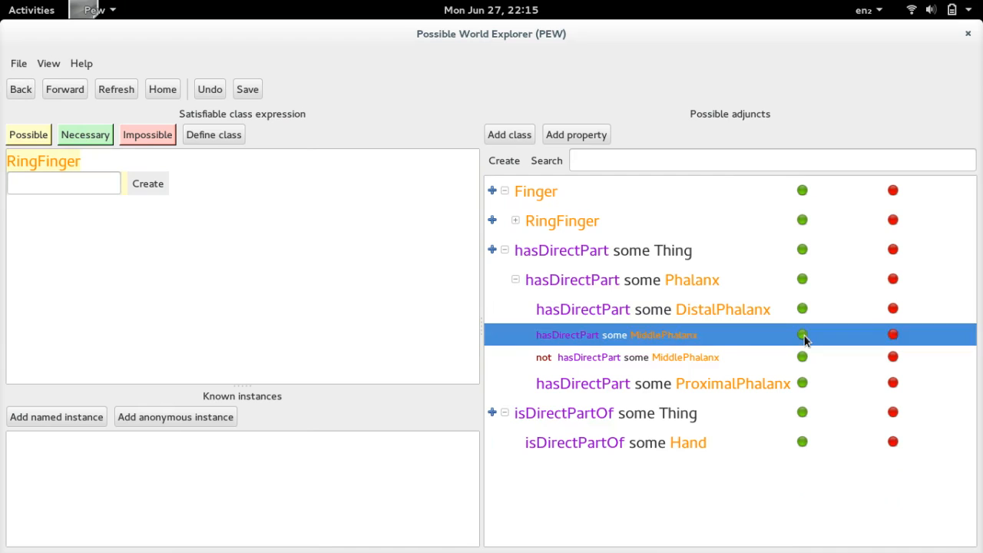
pyautogui.click(16, 93)
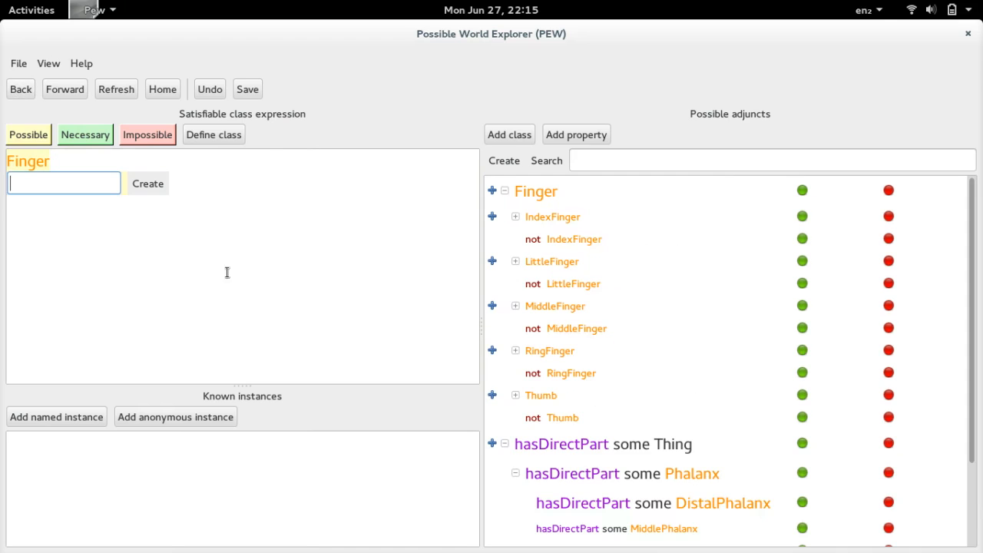
# - Rule out a MiddlePhalanx as a direct part of Thumb, and return to the overview of all classes
pyautogui.click(546, 397)
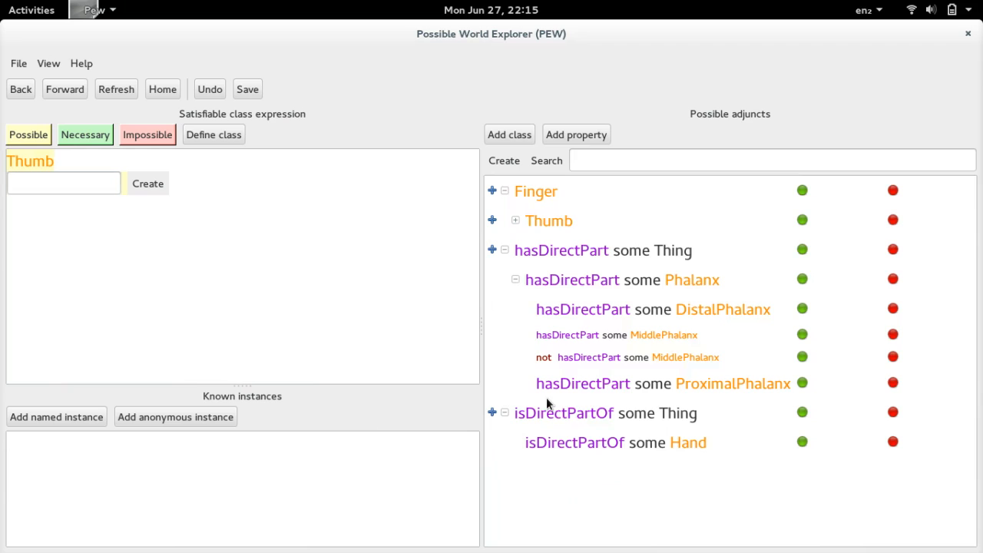
pyautogui.click(634, 357)
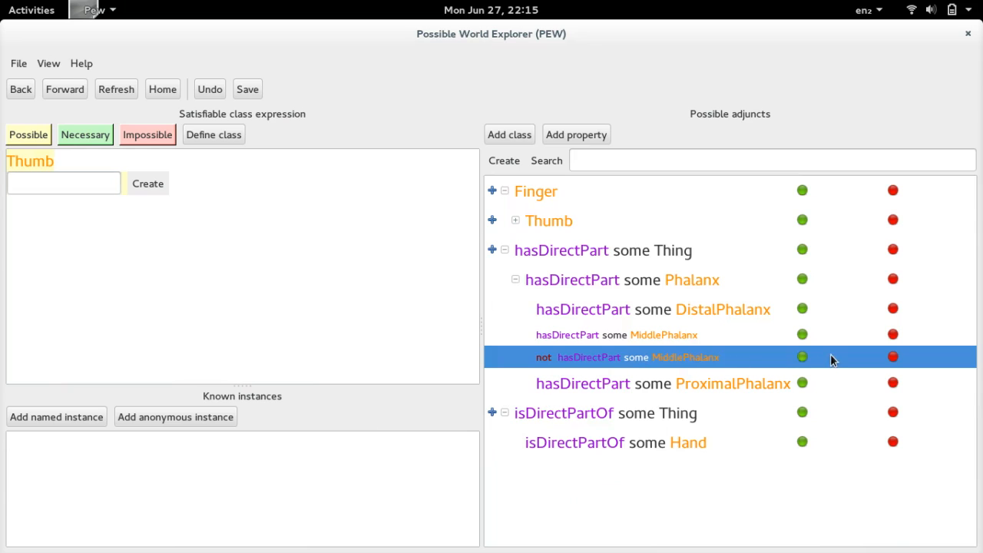
pyautogui.click(803, 359)
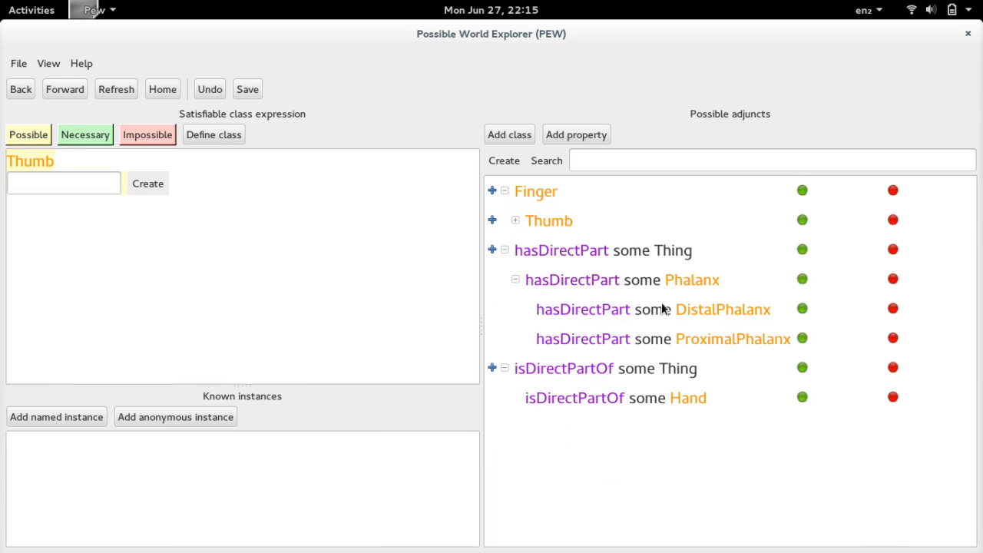
pyautogui.click(19, 90)
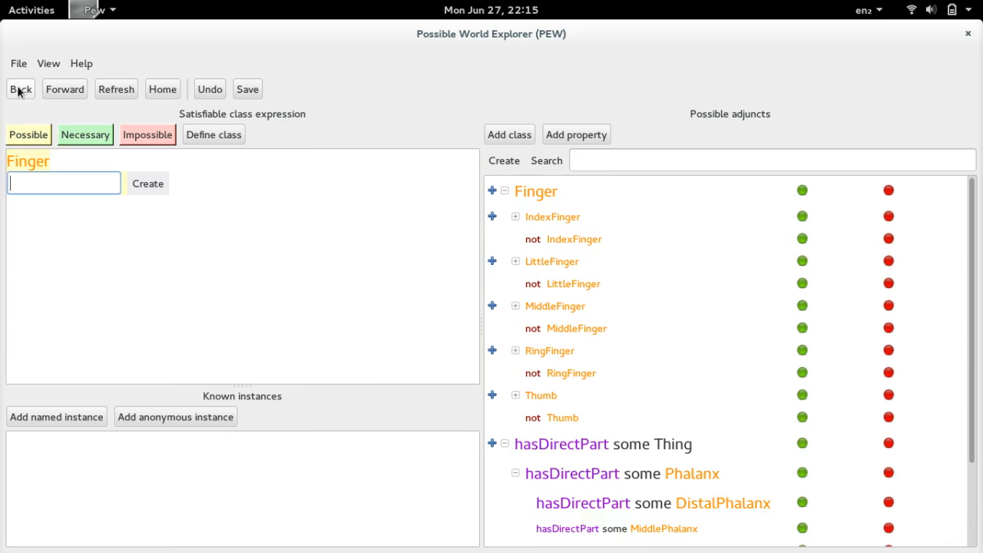
pyautogui.click(19, 89)
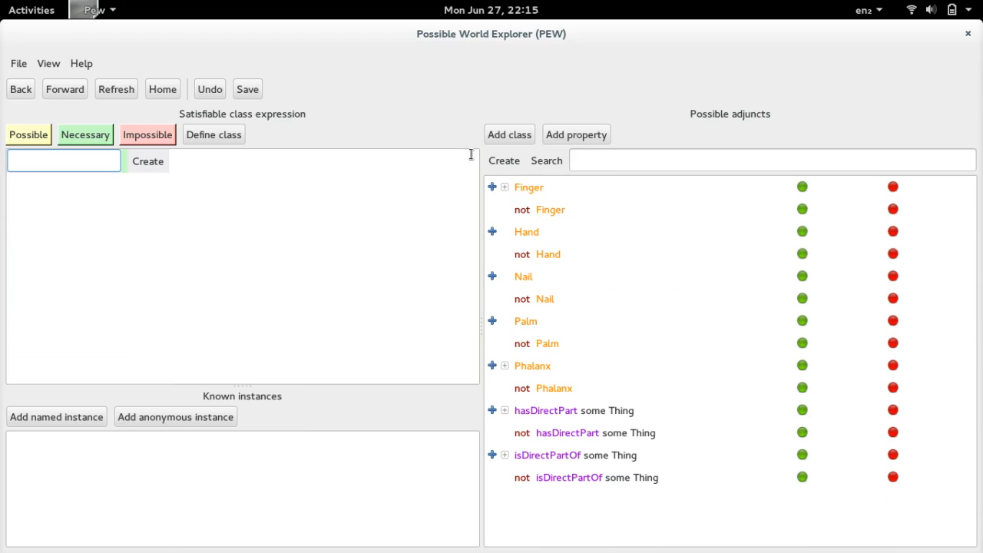
# - Explore the Phalanx class and rule out another Phalanx as its direct part
pyautogui.click(533, 366)
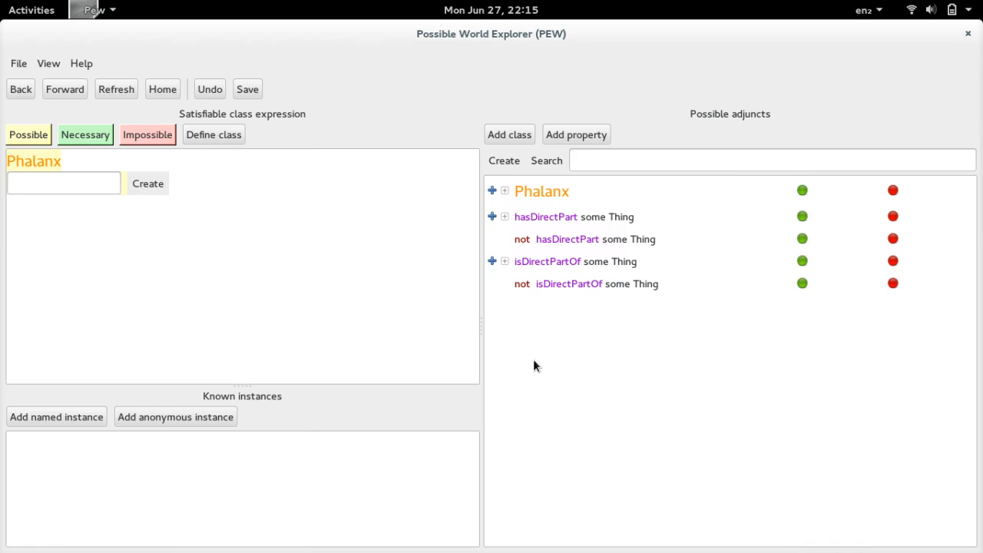
pyautogui.click(506, 216)
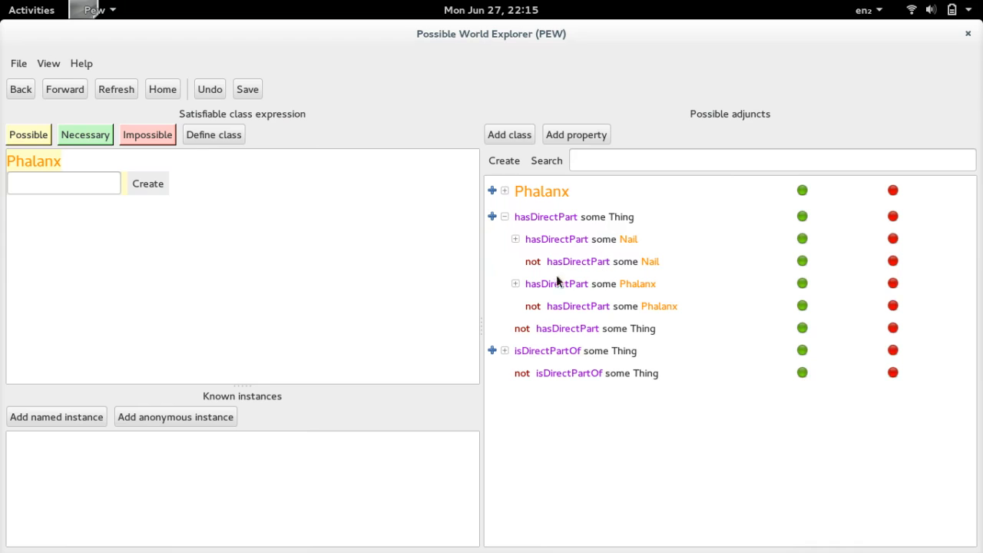
pyautogui.click(803, 307)
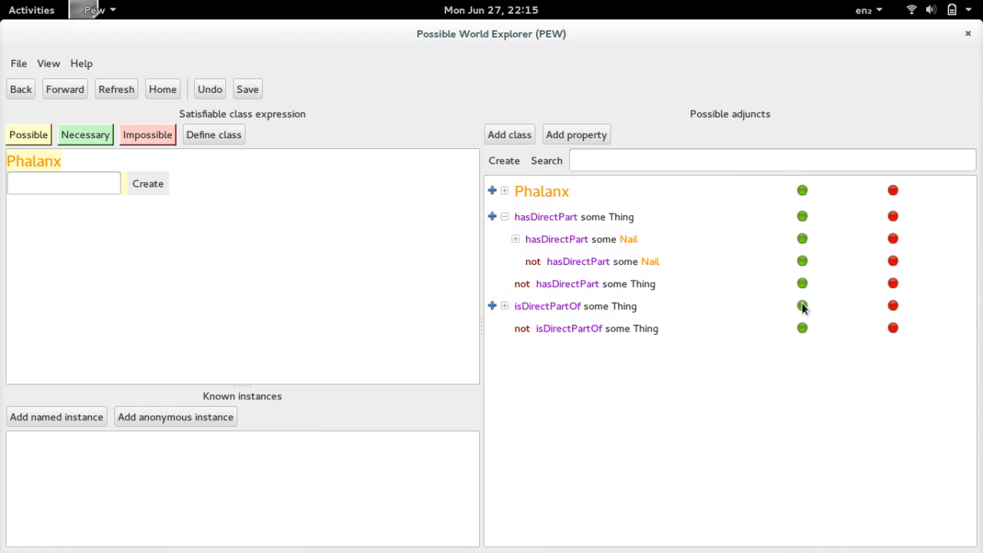
# - Under isDirectPartOf for Phalanx, make Finger necessary and rule out Nail
pyautogui.click(504, 306)
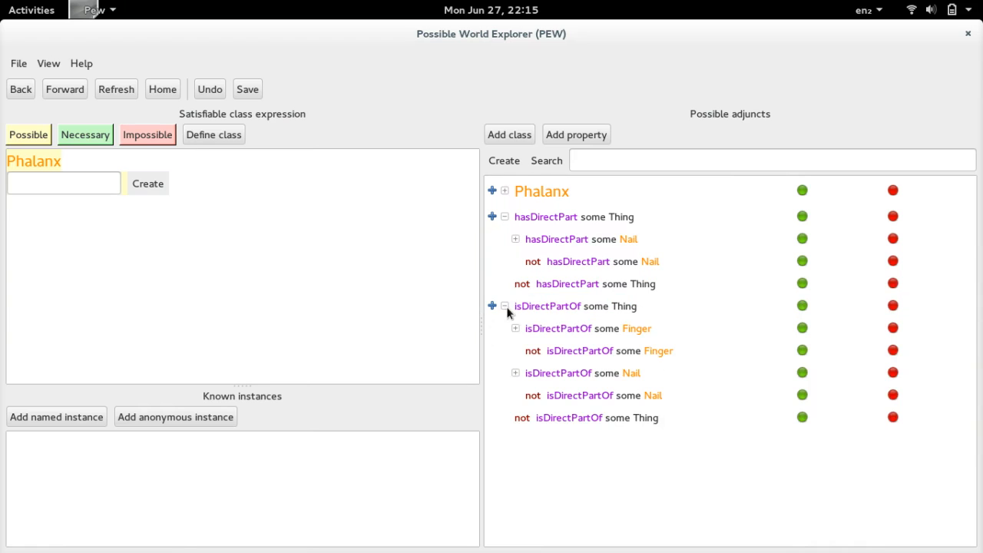
pyautogui.click(803, 329)
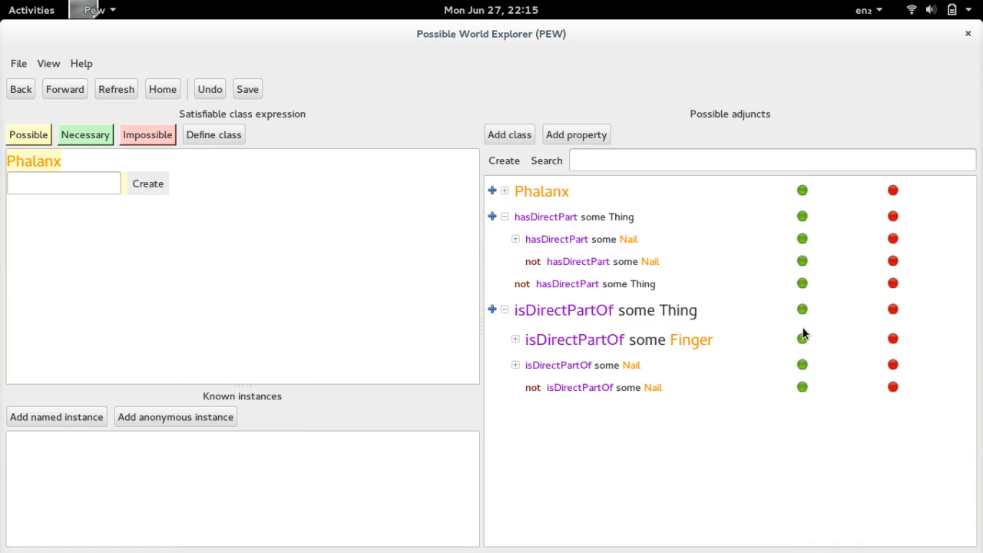
pyautogui.click(801, 388)
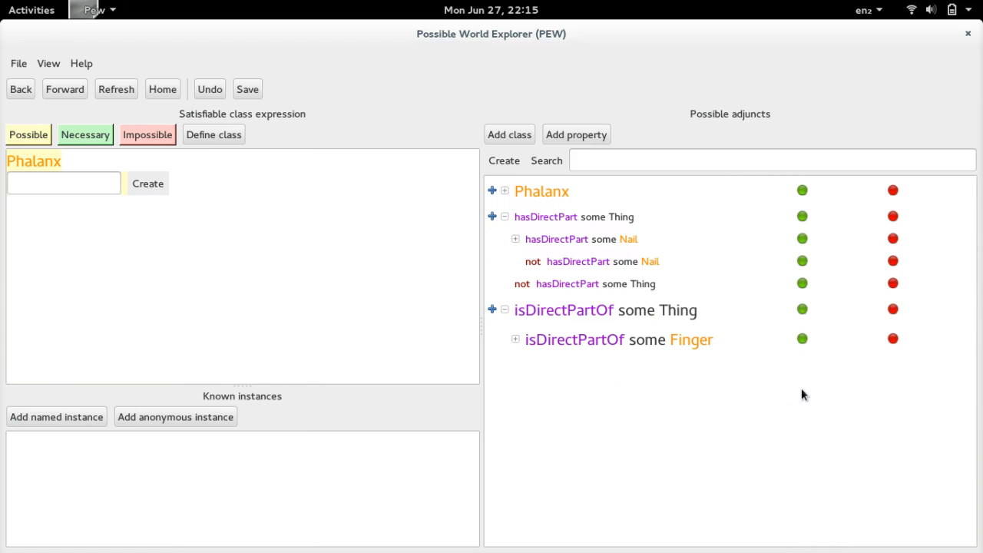
pyautogui.click(515, 340)
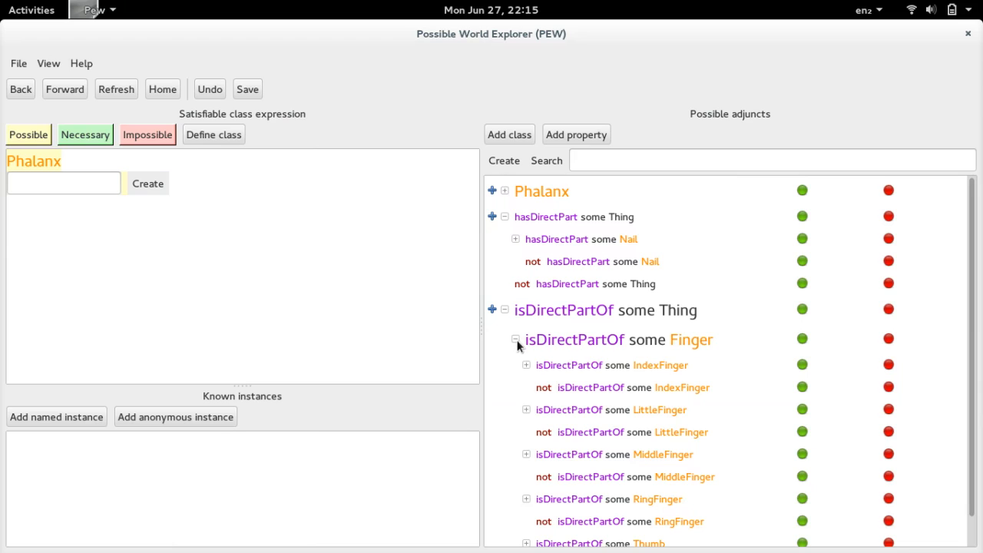
pyautogui.click(516, 340)
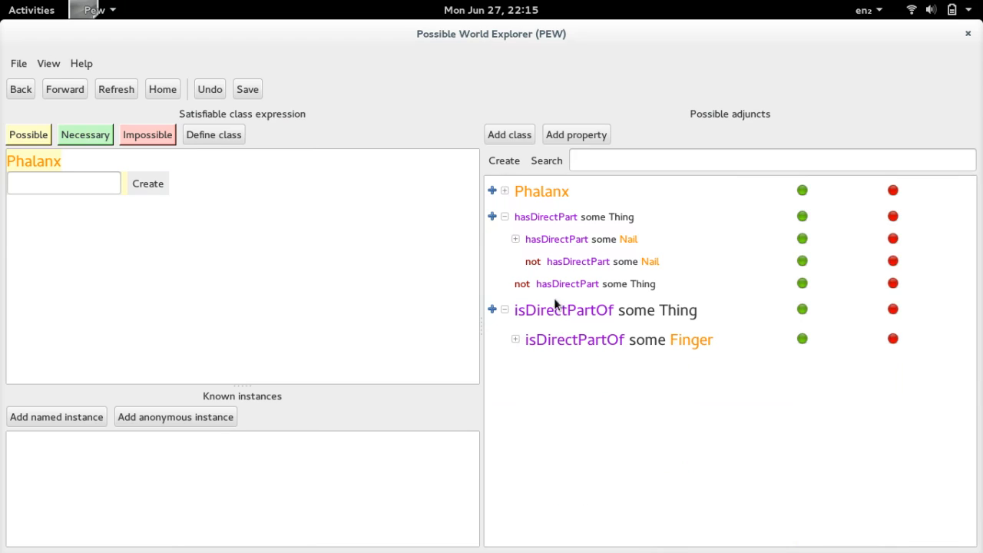
# - For the DistalPhalanx subclass, make a Nail a necessary direct part and check which fingers it can belong to
pyautogui.click(505, 191)
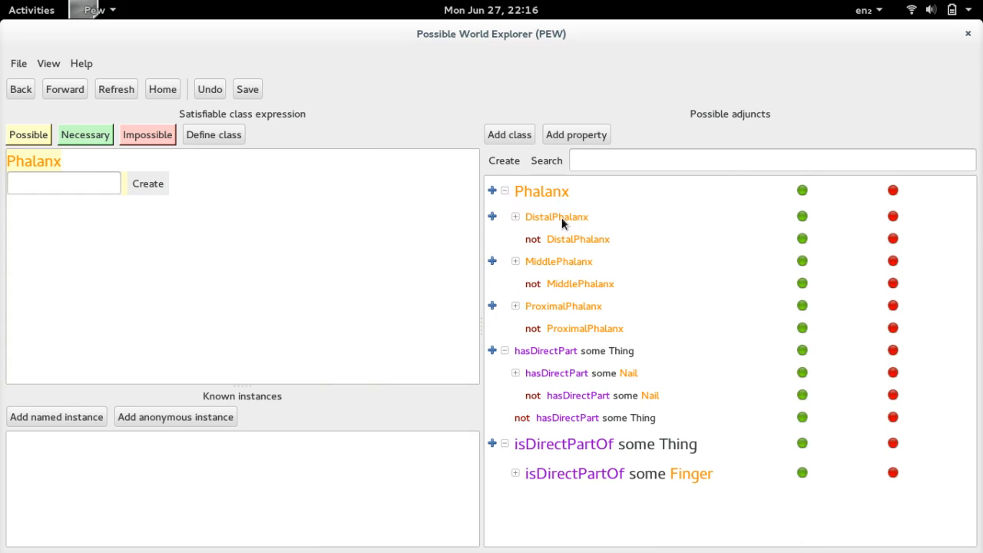
pyautogui.click(561, 217)
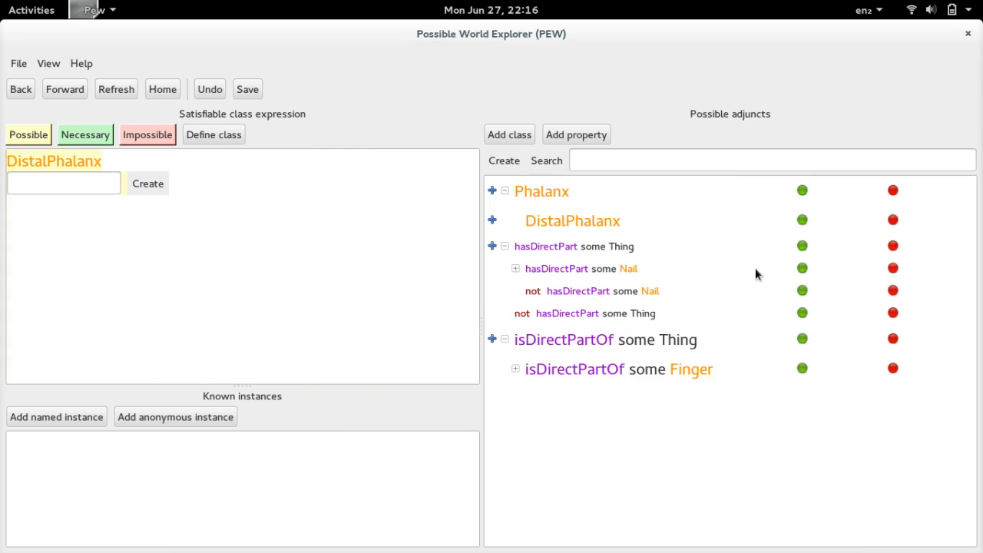
pyautogui.click(799, 270)
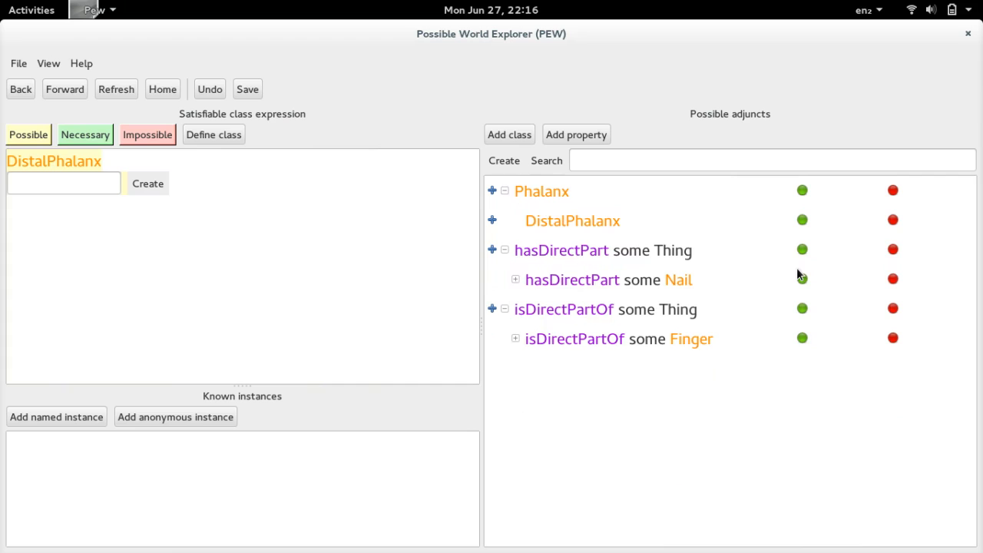
pyautogui.click(515, 339)
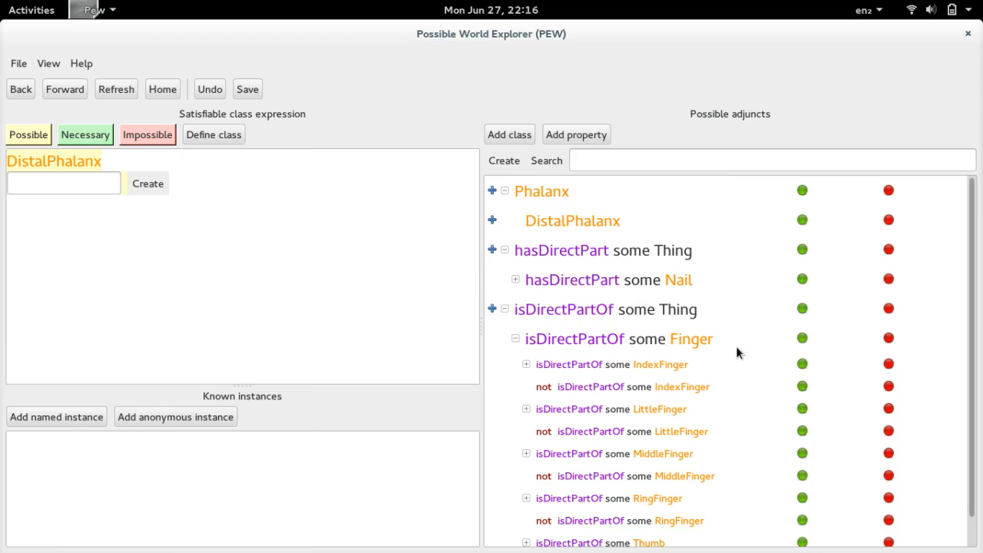
pyautogui.scroll(-1, 735, 354)
pyautogui.click(514, 339)
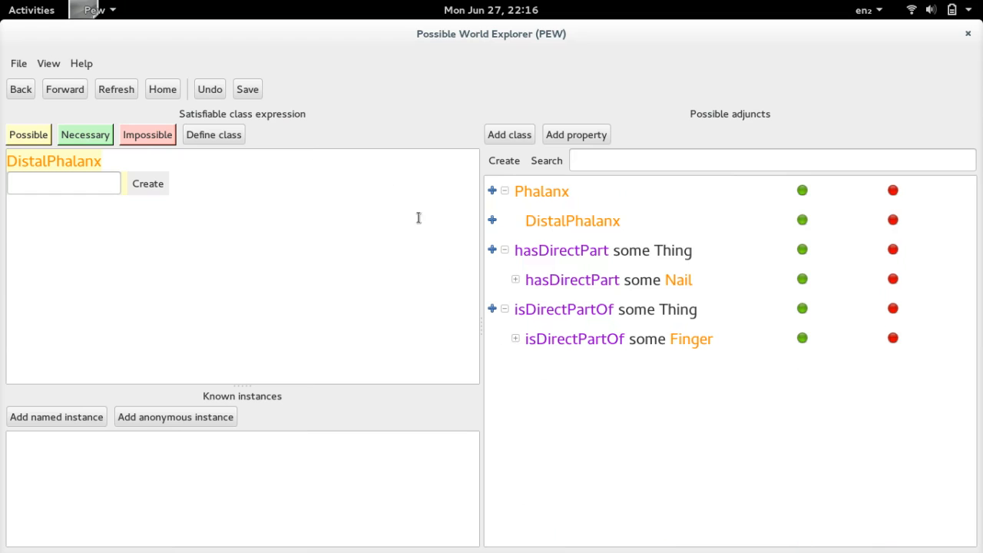
pyautogui.click(20, 92)
# - Rule out a Nail as a direct part of MiddlePhalanx and ProximalPhalanx, and return to the overview of all classes
pyautogui.click(559, 263)
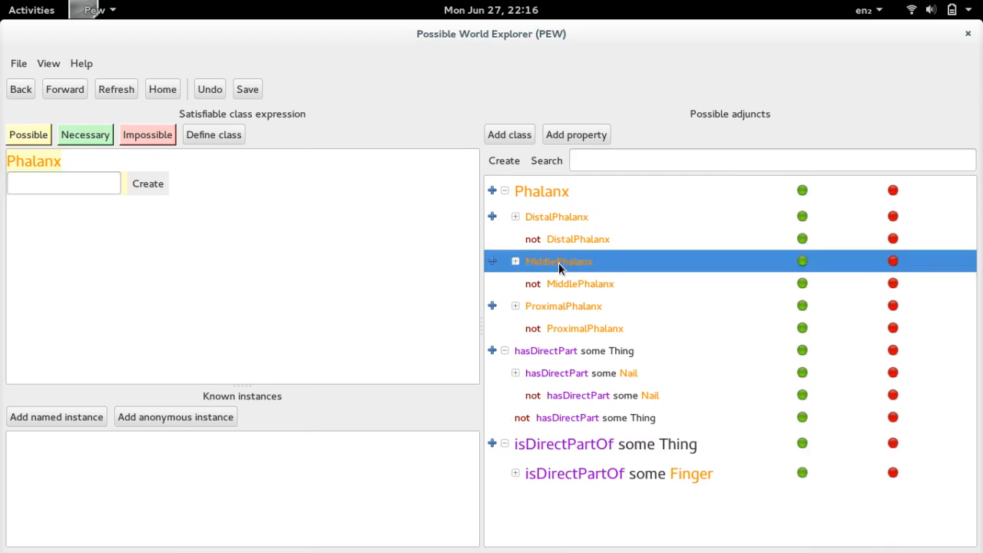
pyautogui.click(802, 290)
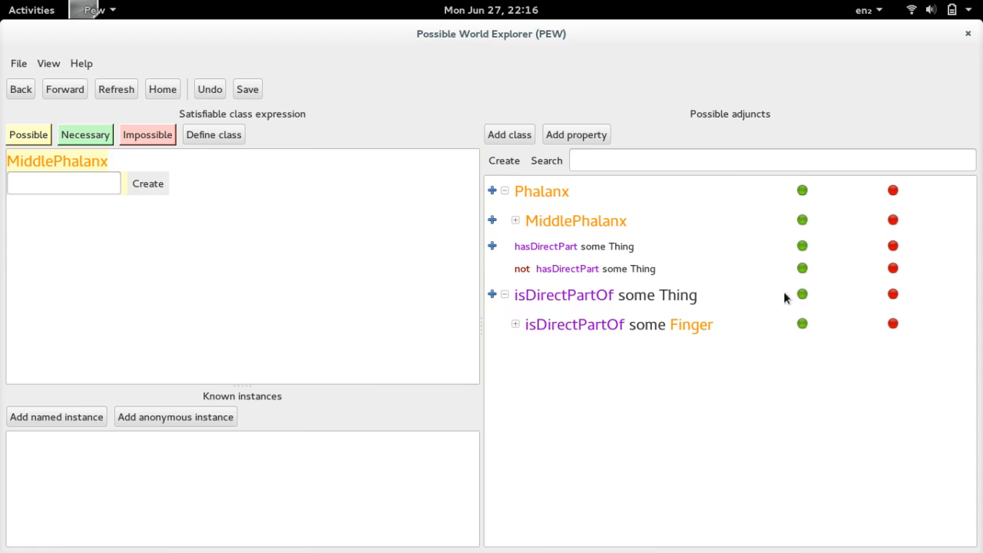
pyautogui.click(20, 89)
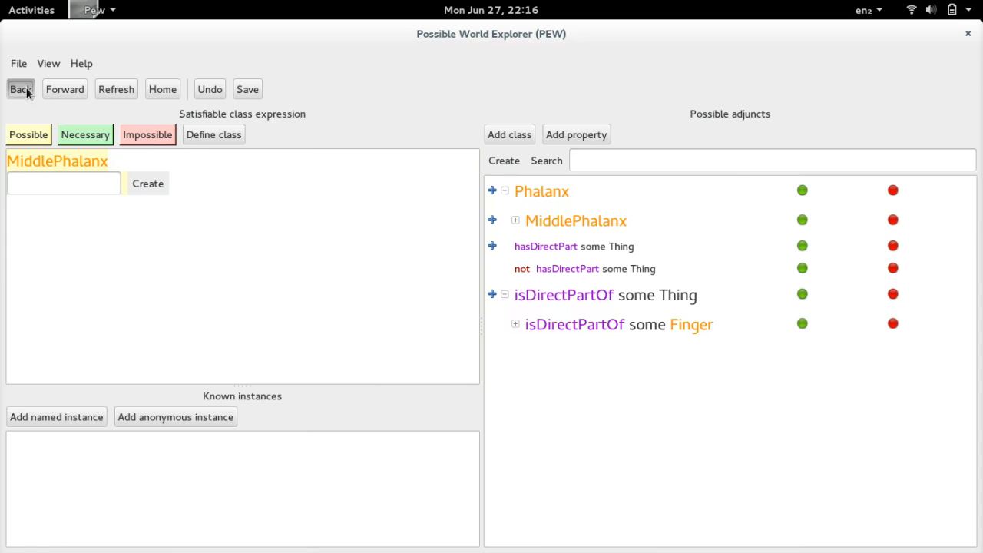
pyautogui.click(562, 304)
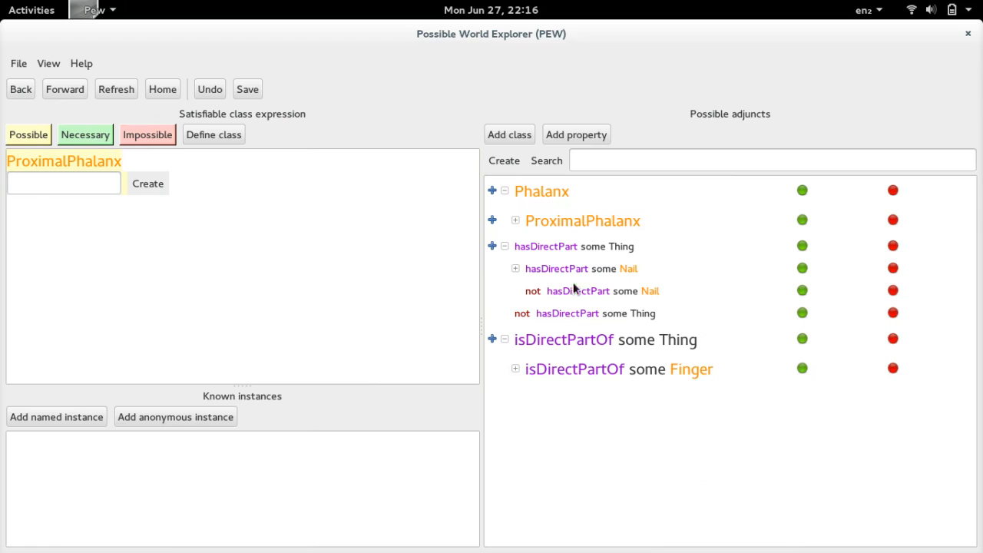
pyautogui.click(803, 291)
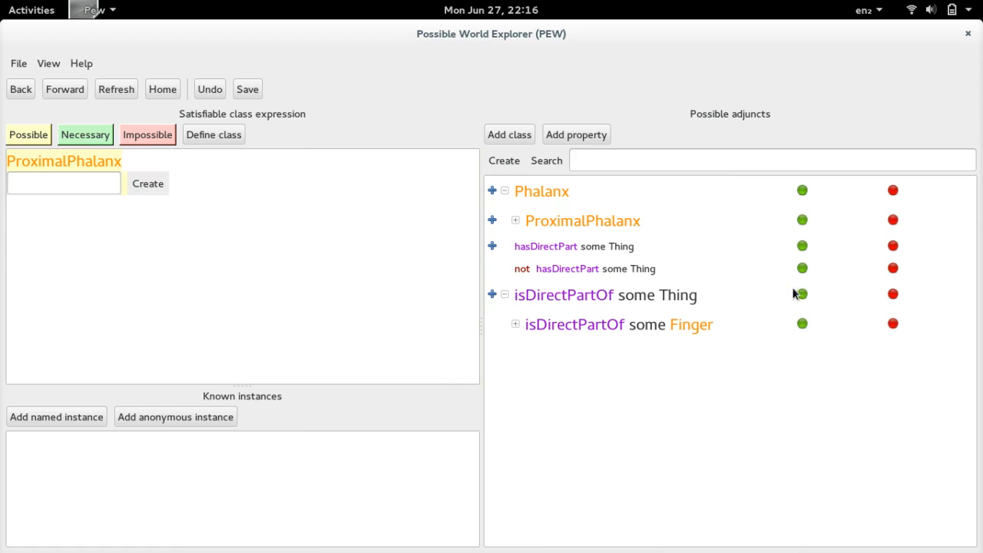
pyautogui.click(16, 93)
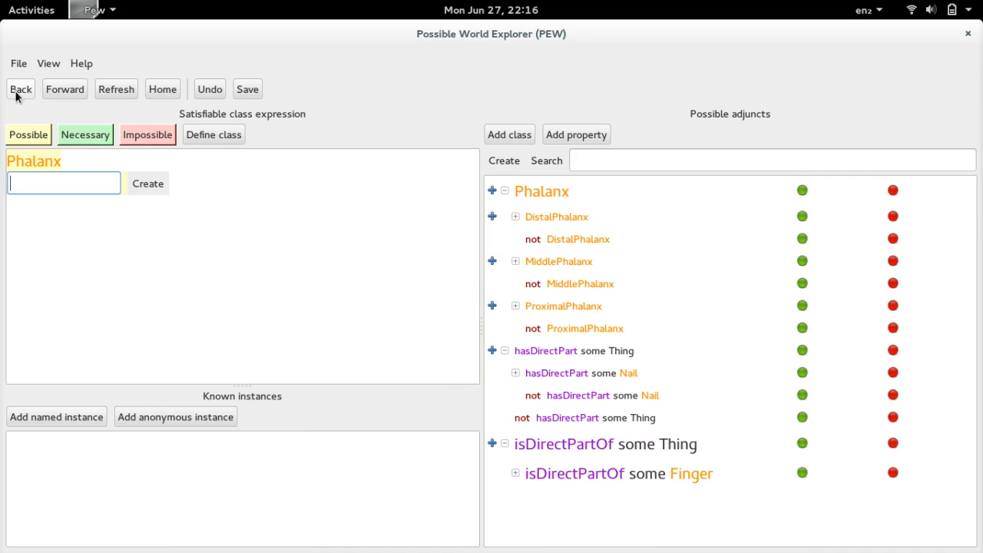
pyautogui.click(16, 94)
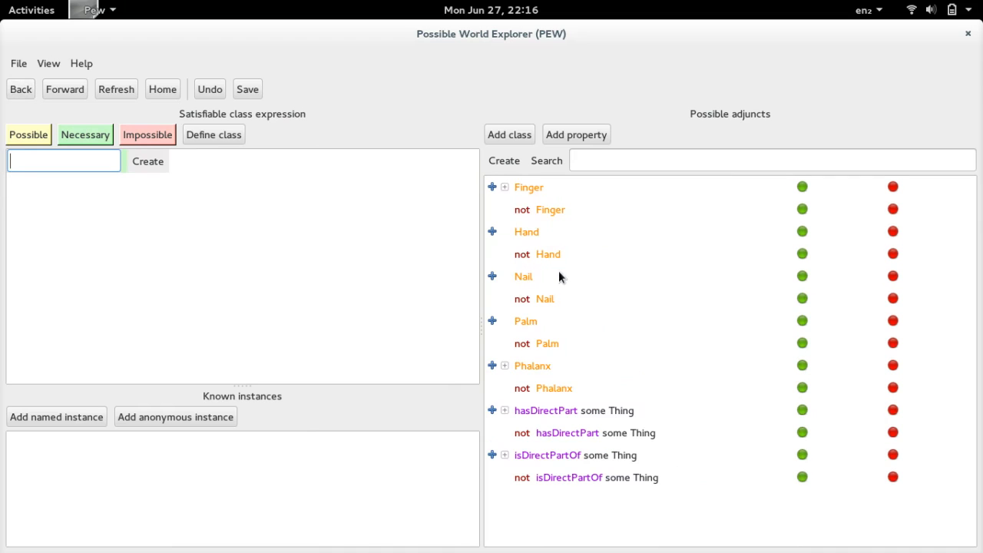
# - Explore the Nail class and rule out another Nail as its direct part
pyautogui.doubleClick(523, 278)
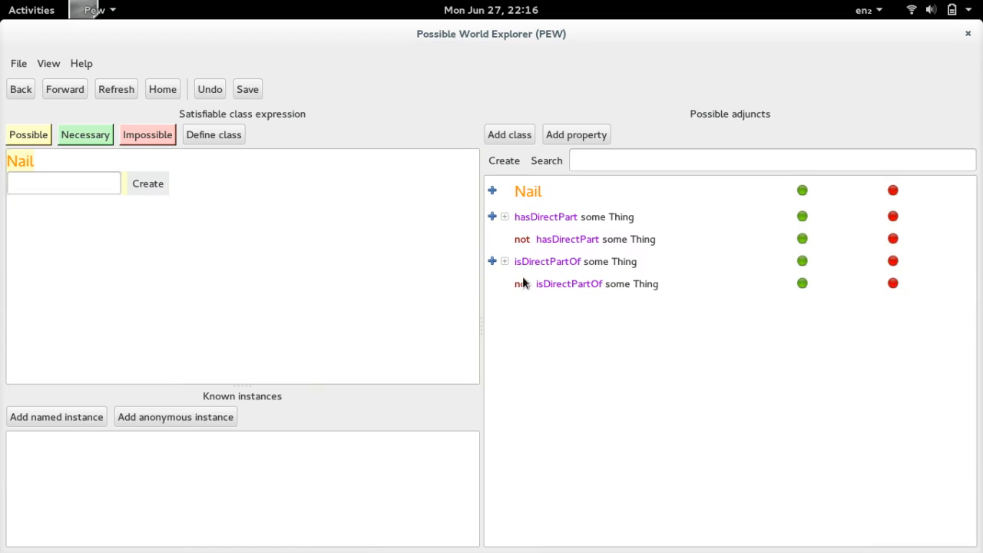
pyautogui.click(505, 217)
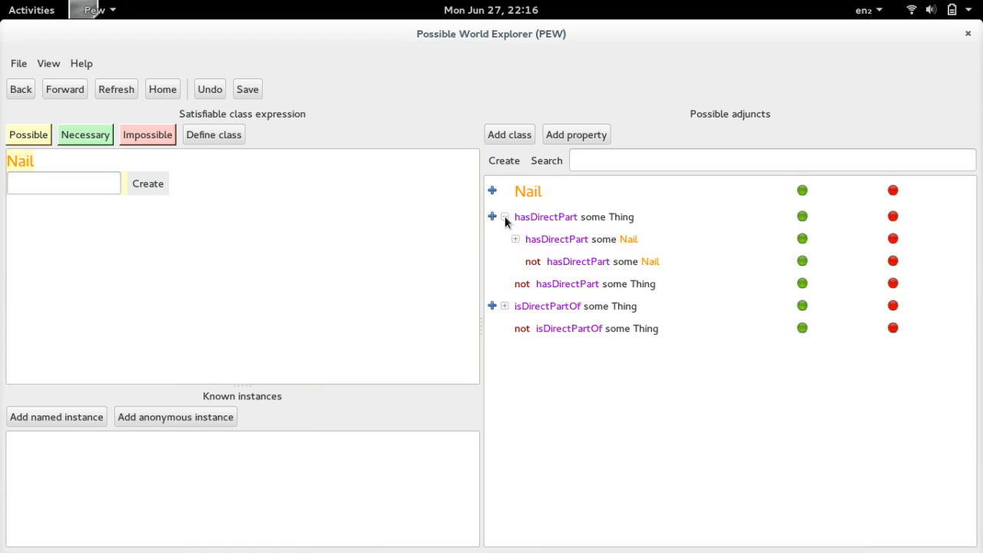
pyautogui.click(801, 262)
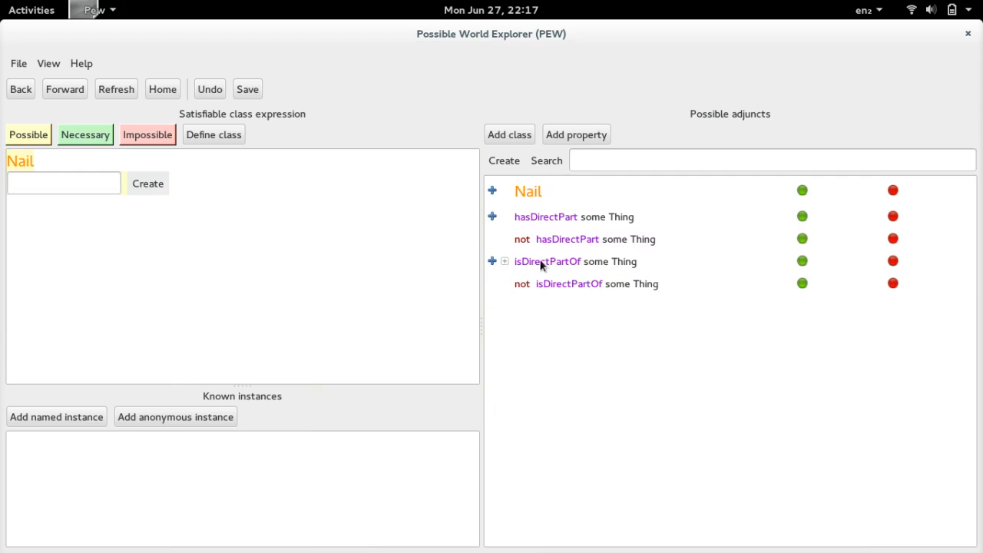
# - Make being a direct part of a DistalPhalanx necessary for Nail, and return to the overview of all classes
pyautogui.click(505, 262)
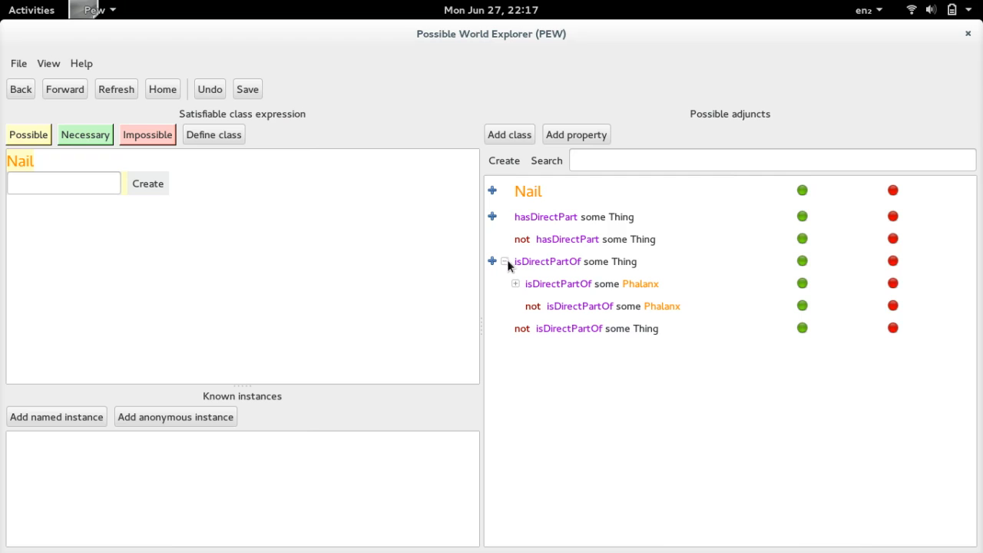
pyautogui.click(516, 283)
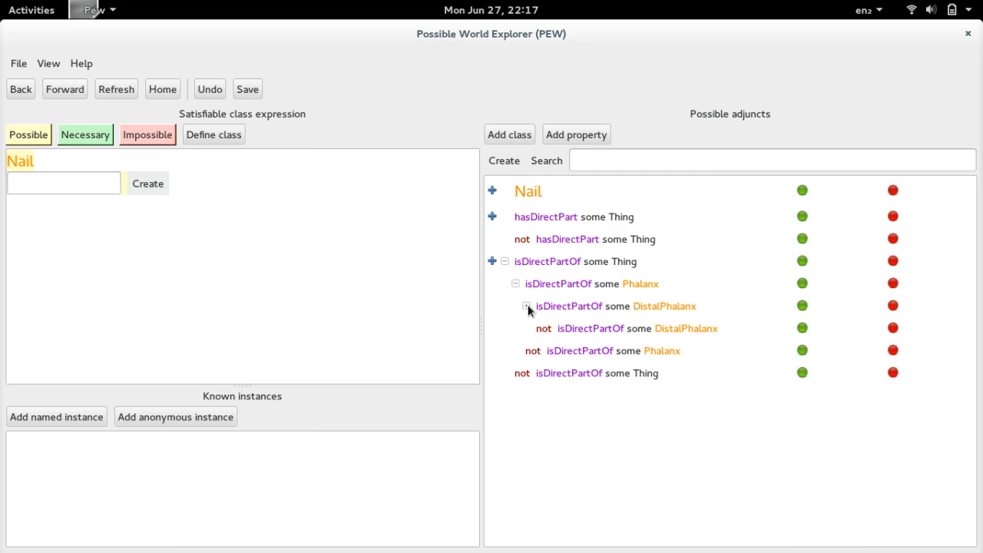
pyautogui.click(802, 306)
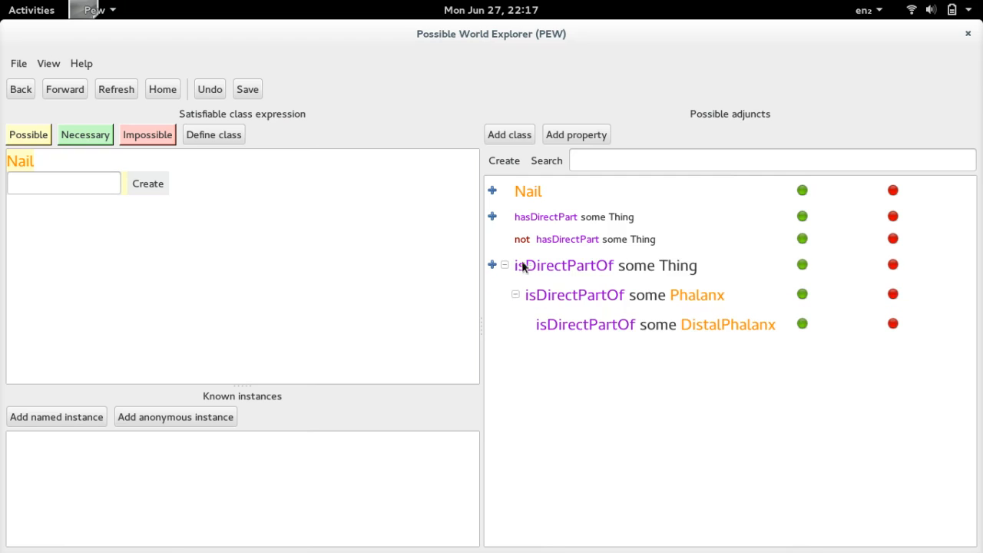
pyautogui.click(25, 91)
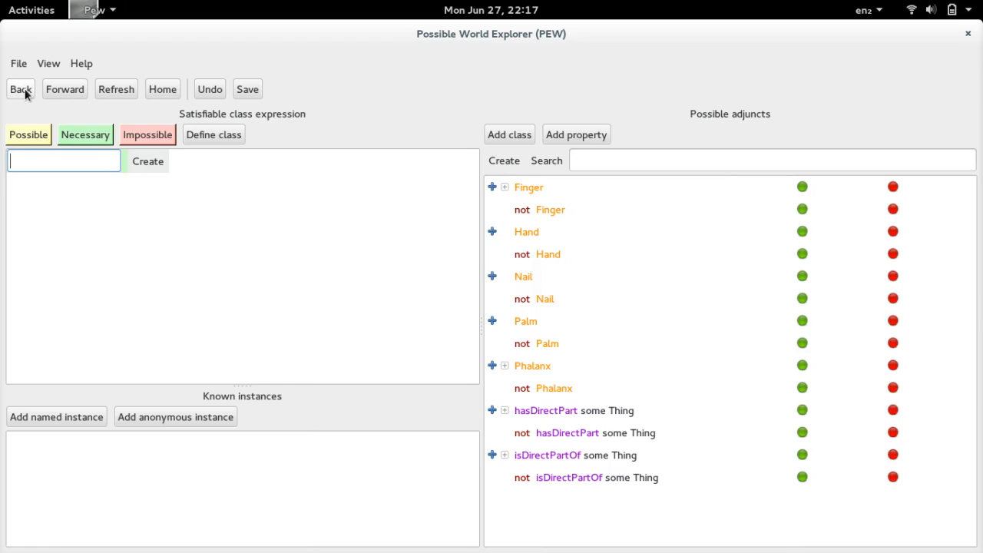